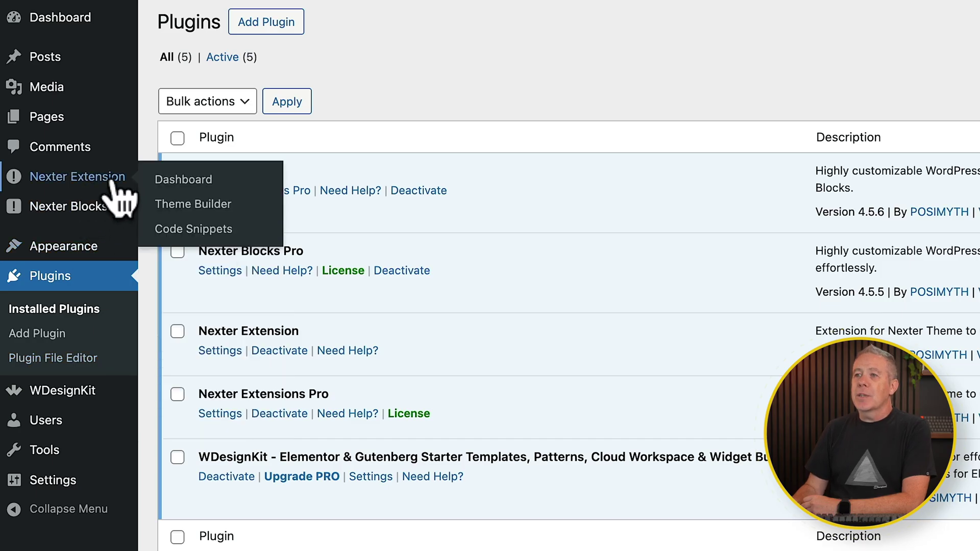
Go from the Nexter Extension dashboard to the Code Snippets list, glancing at its settings unchanged
click(167, 177)
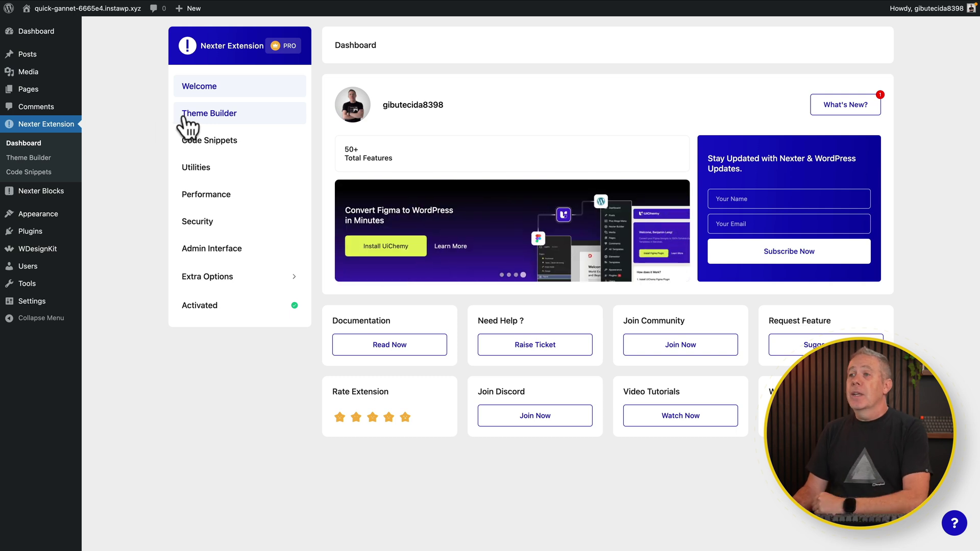
click(205, 147)
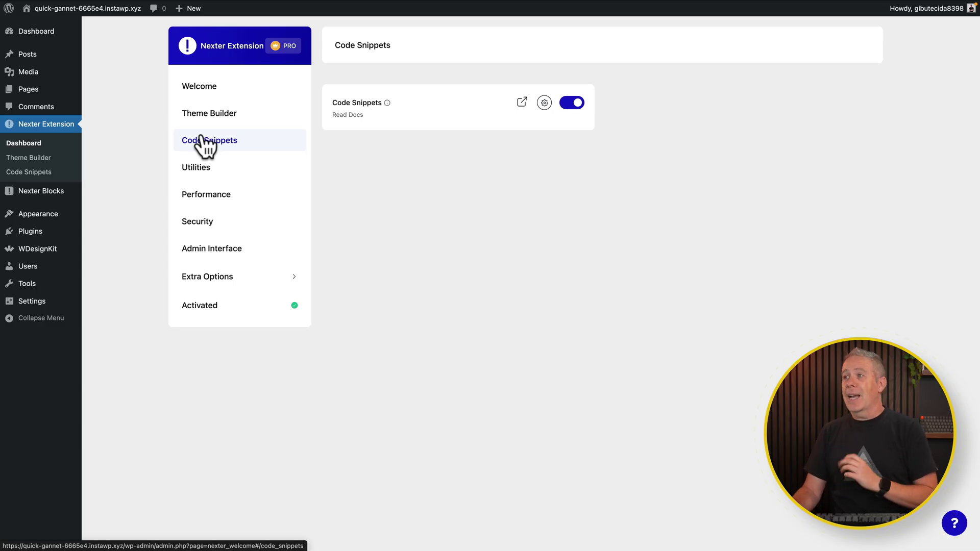
click(544, 104)
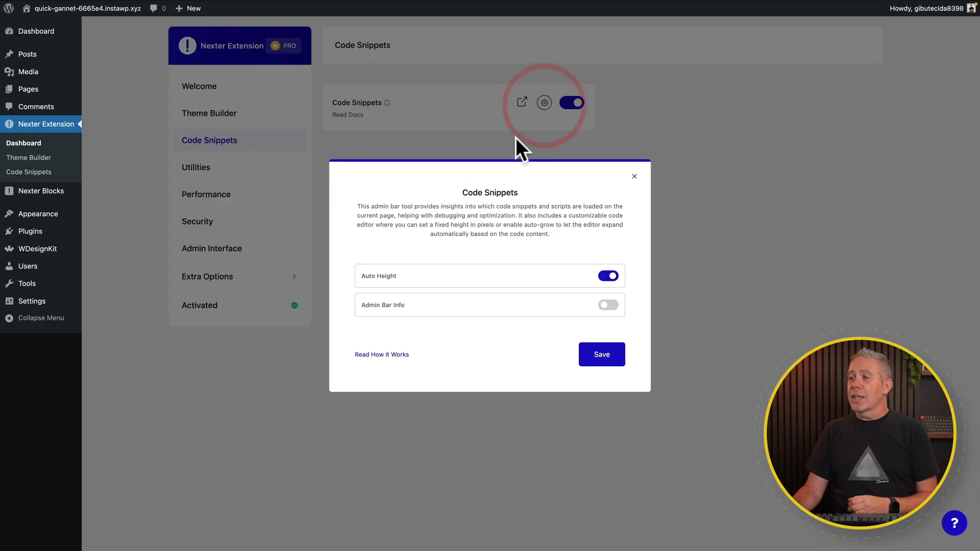
click(634, 176)
click(521, 103)
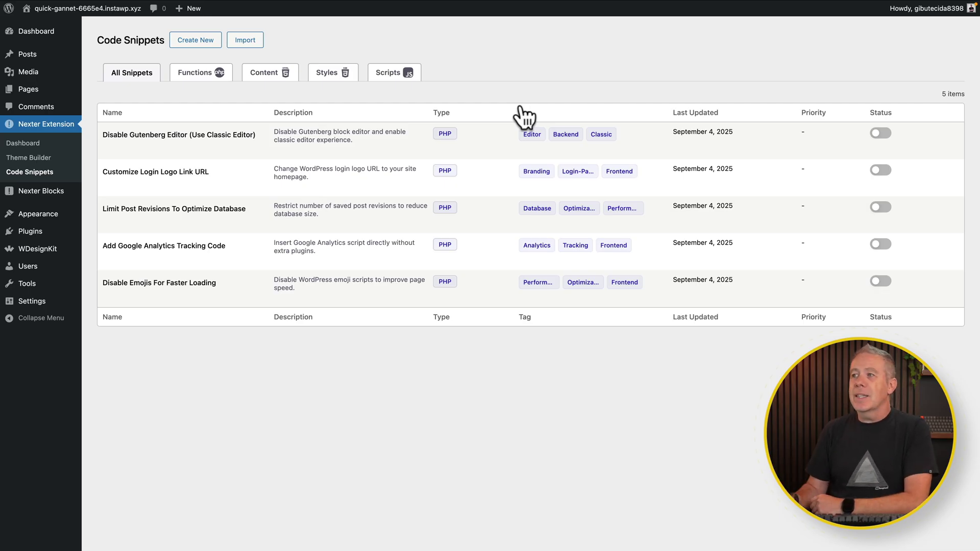
Open the Disable Gutenberg Editor snippet and review its available code types
click(204, 133)
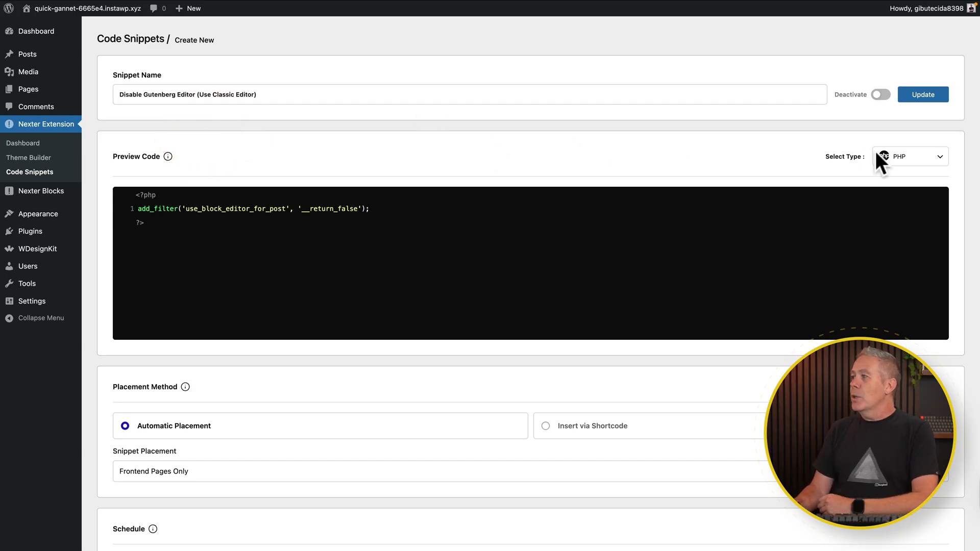
click(921, 161)
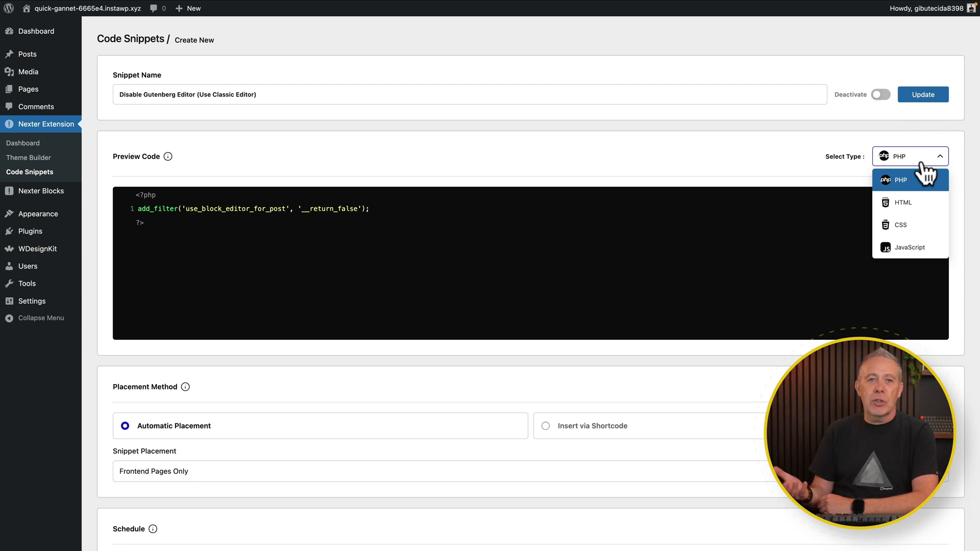
scroll(236, 381, down, 2)
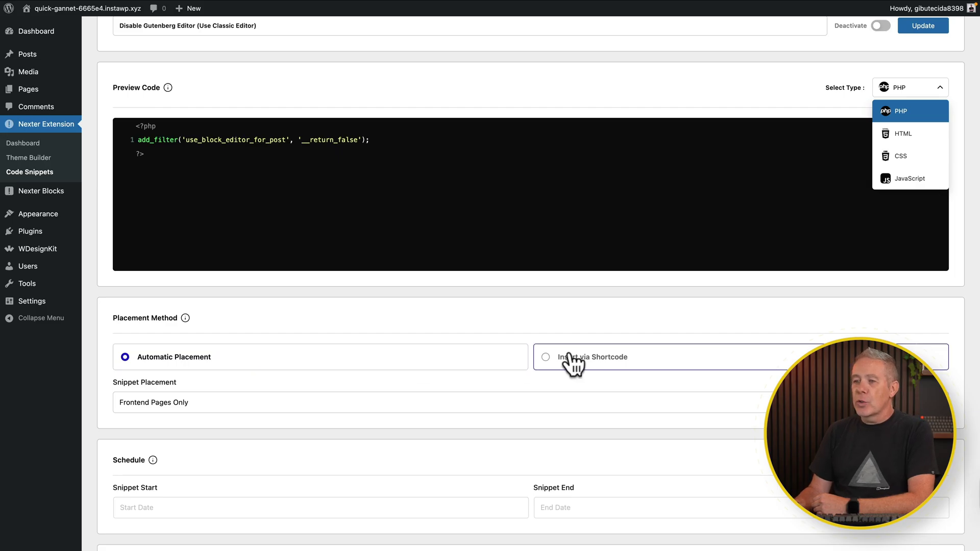
Browse the snippet's Site-Wide, Specific Pages/Posts and eCommerce placement options
click(192, 404)
scroll(193, 409, down, 3)
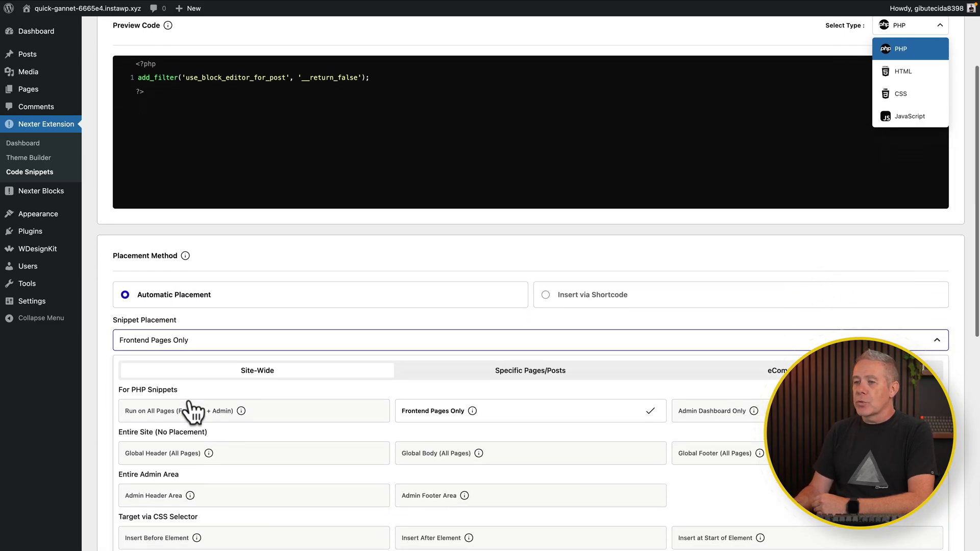
scroll(190, 404, down, 3)
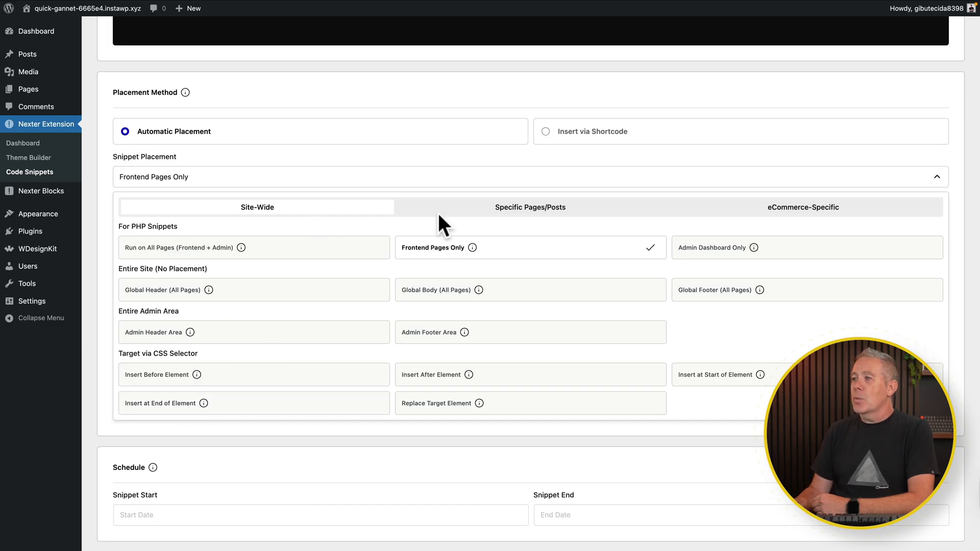
click(510, 211)
click(793, 210)
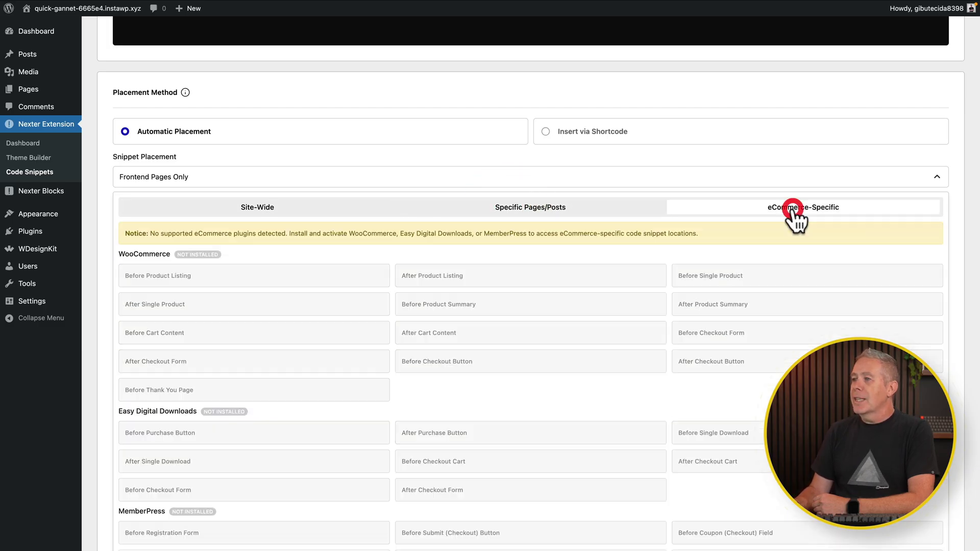
click(341, 214)
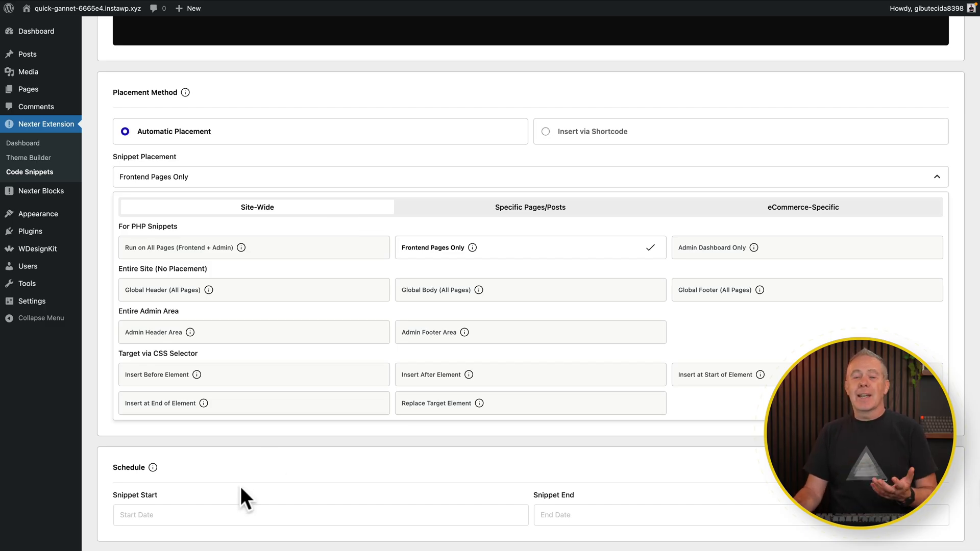
scroll(240, 486, up, 3)
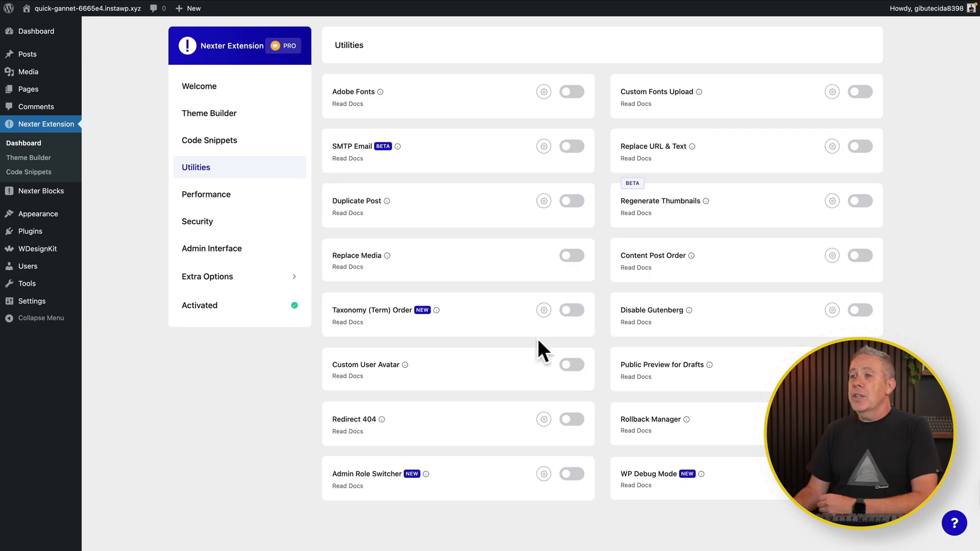
Open the Performance page listing Advanced Performance, Google Fonts and Heartbeat Control
click(222, 199)
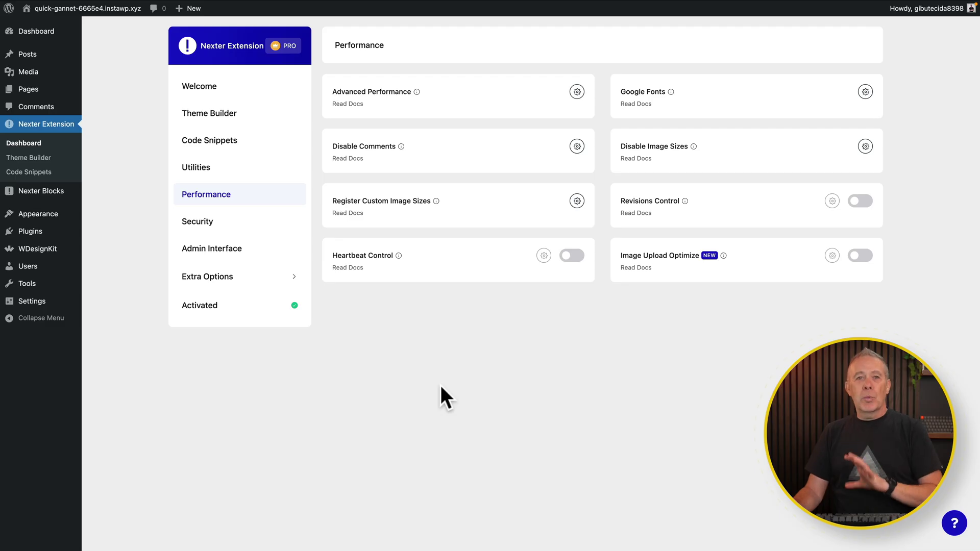
Review the Advanced Performance toggles unchanged, then open the Advanced Security options
click(576, 92)
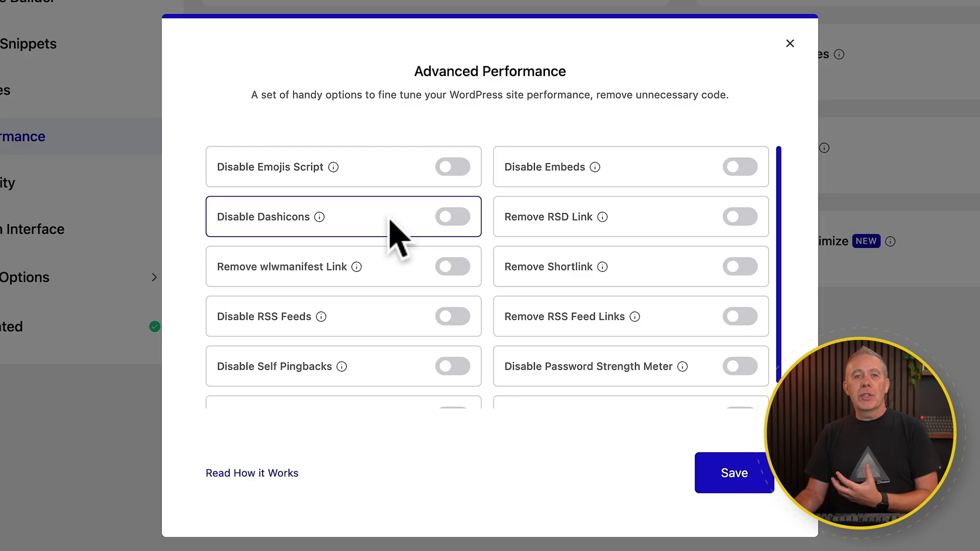
scroll(397, 237, down, 2)
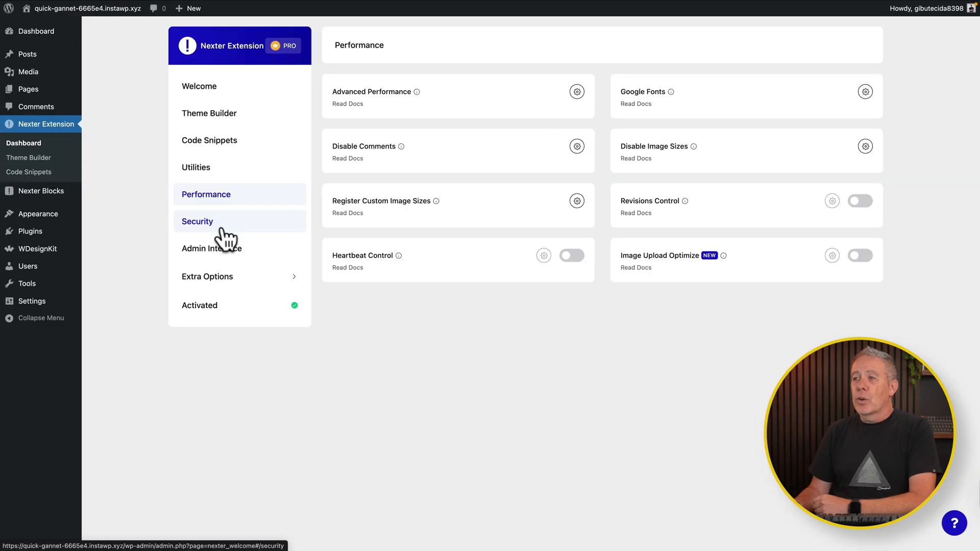
click(223, 231)
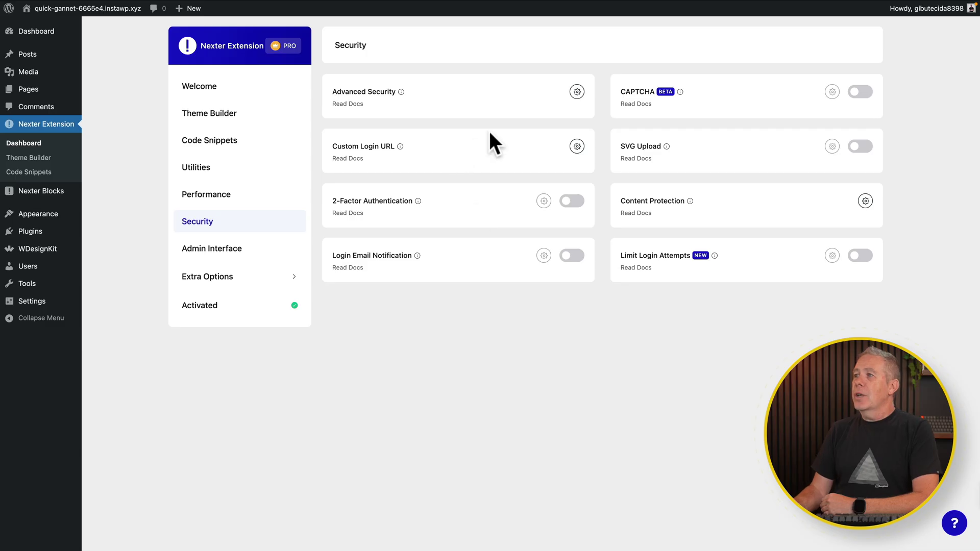
click(575, 92)
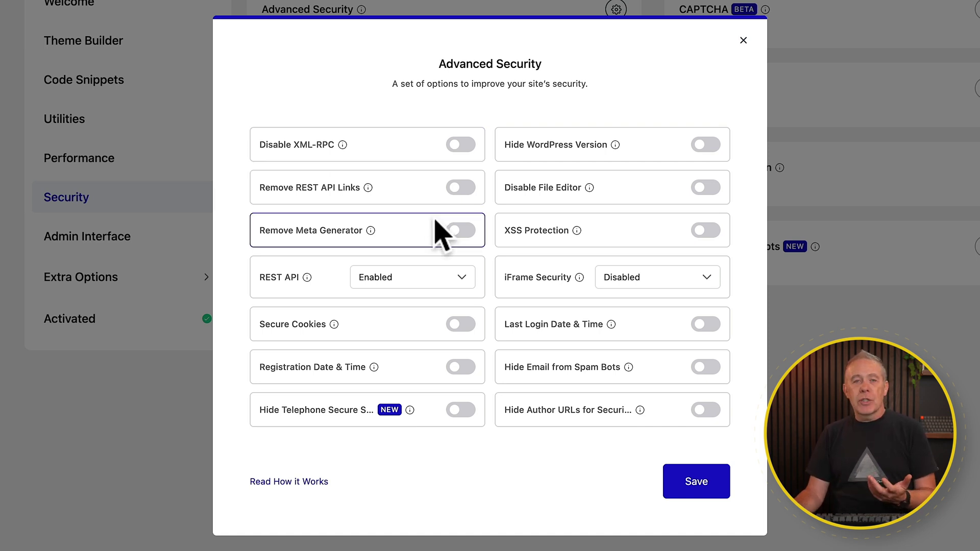
Scroll the Advanced Security options, close them unchanged, and go to Admin Interface
scroll(444, 262, down, 1)
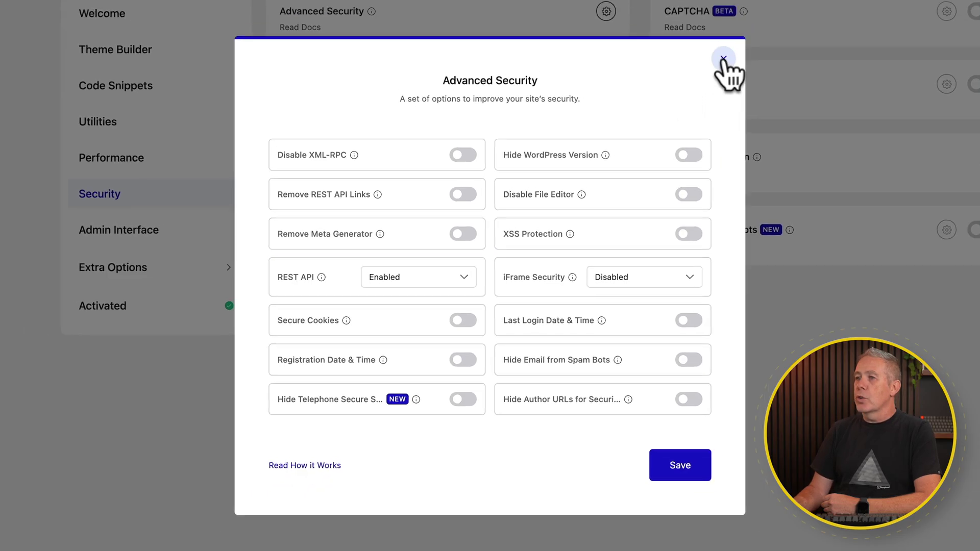
click(723, 58)
click(143, 239)
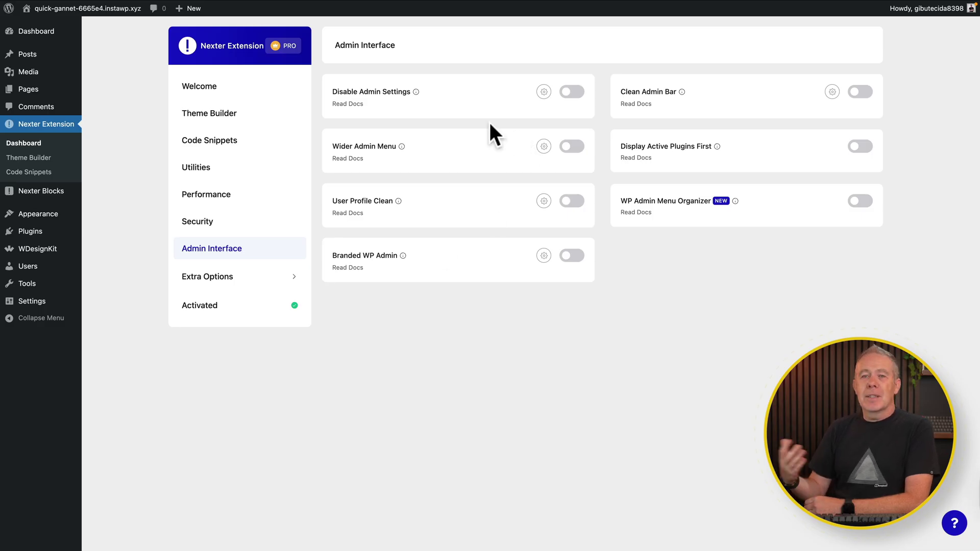
Enable Disable Admin Settings, hiding Events and News, Site Health, At a Glance, Welcome Panel and admin notices
click(574, 92)
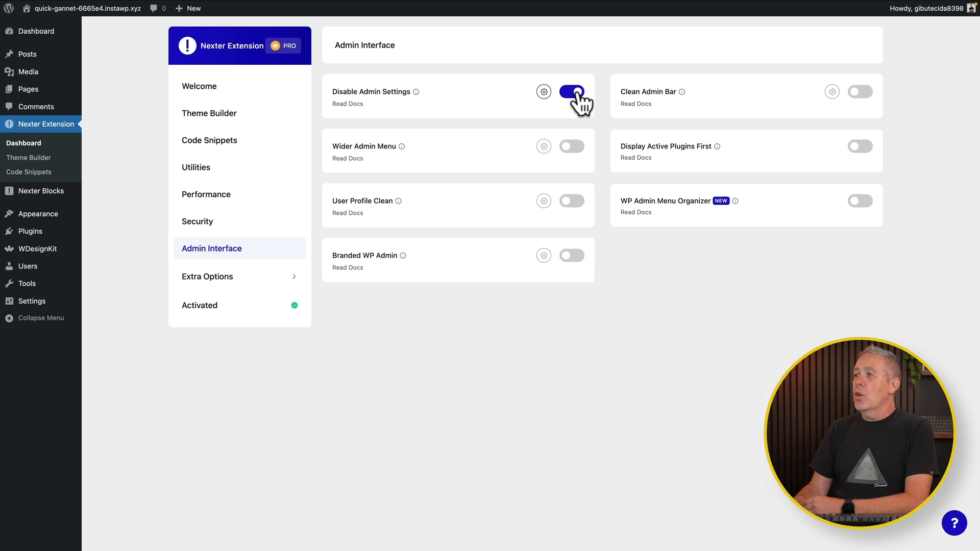
click(544, 93)
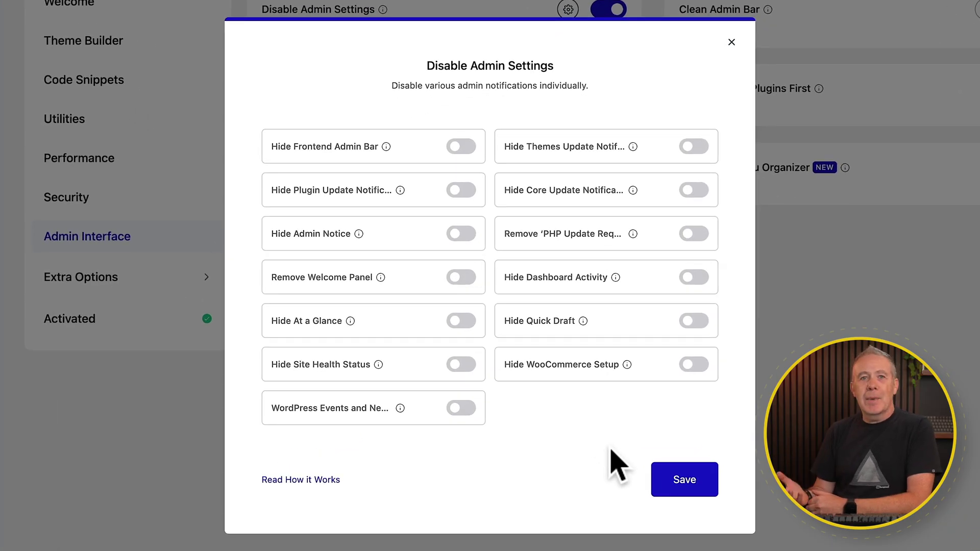
click(464, 409)
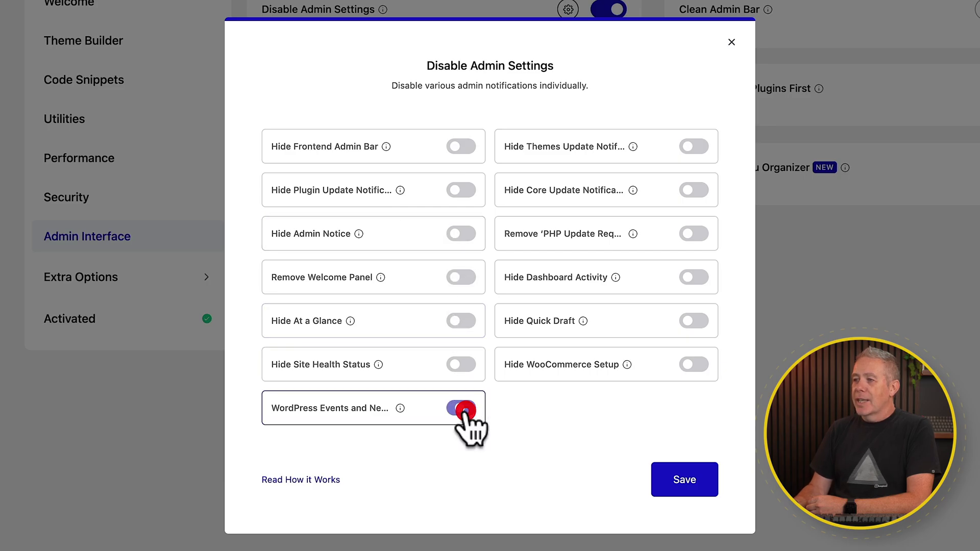
click(462, 365)
click(465, 323)
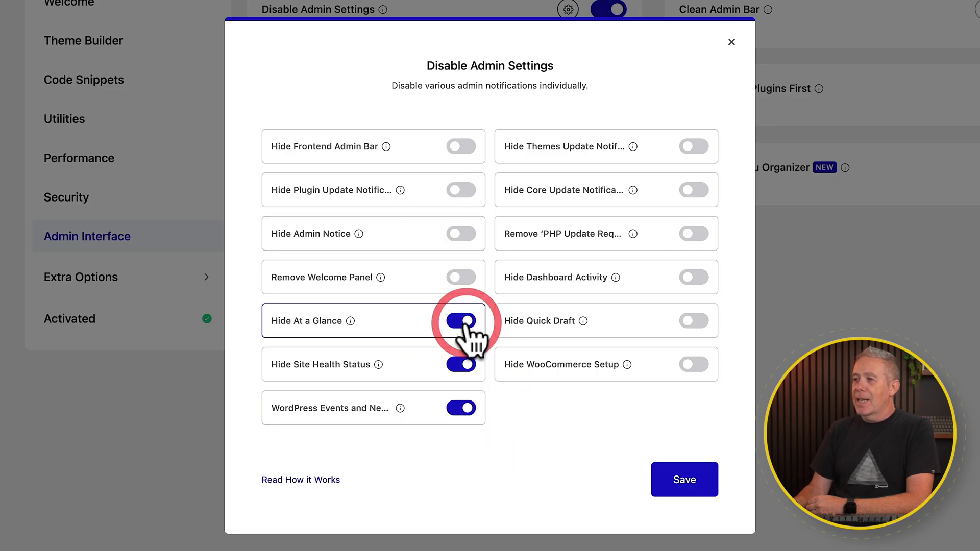
click(465, 277)
click(465, 234)
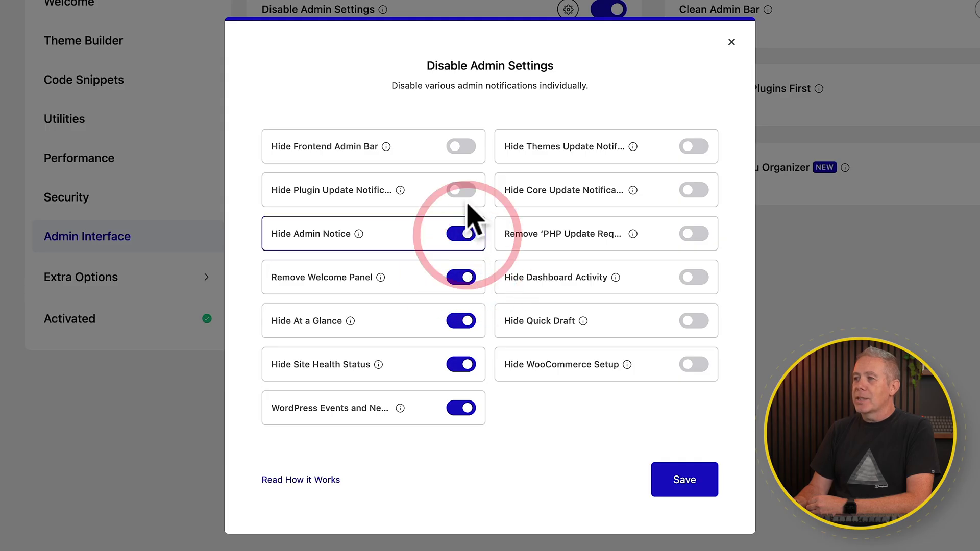
Save the admin notification choices and expand the Extra Options sub-pages
click(685, 481)
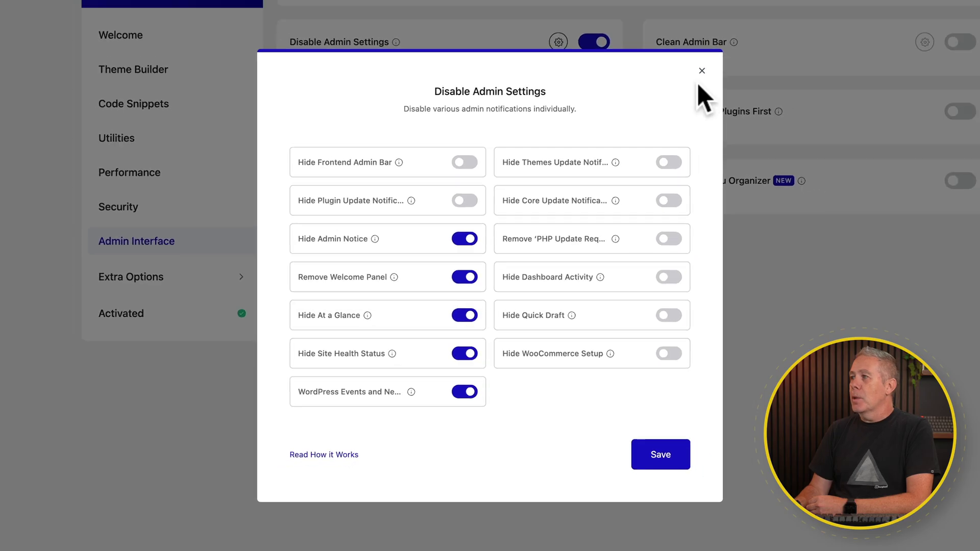
click(701, 72)
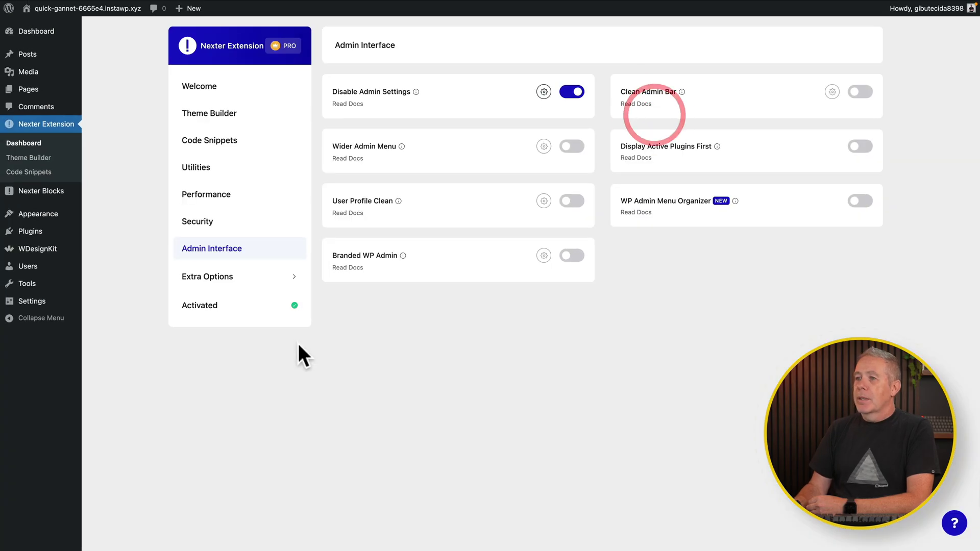
click(174, 273)
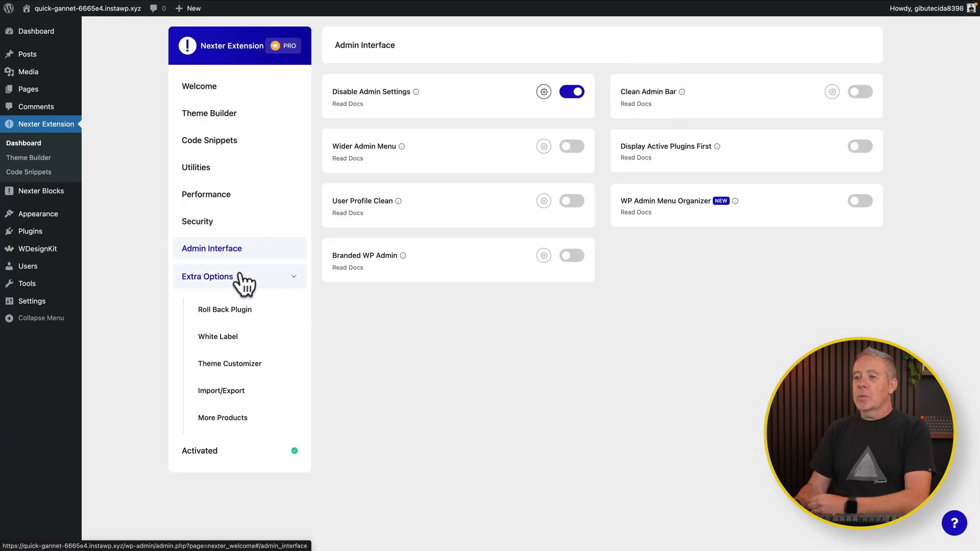
View the Roll Back Plugin page and then the White Label settings
click(240, 309)
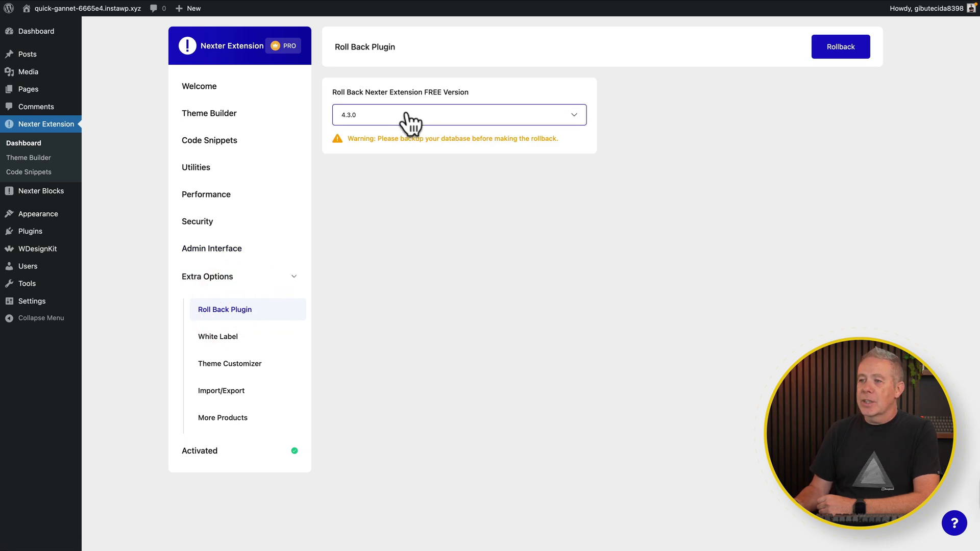
click(222, 341)
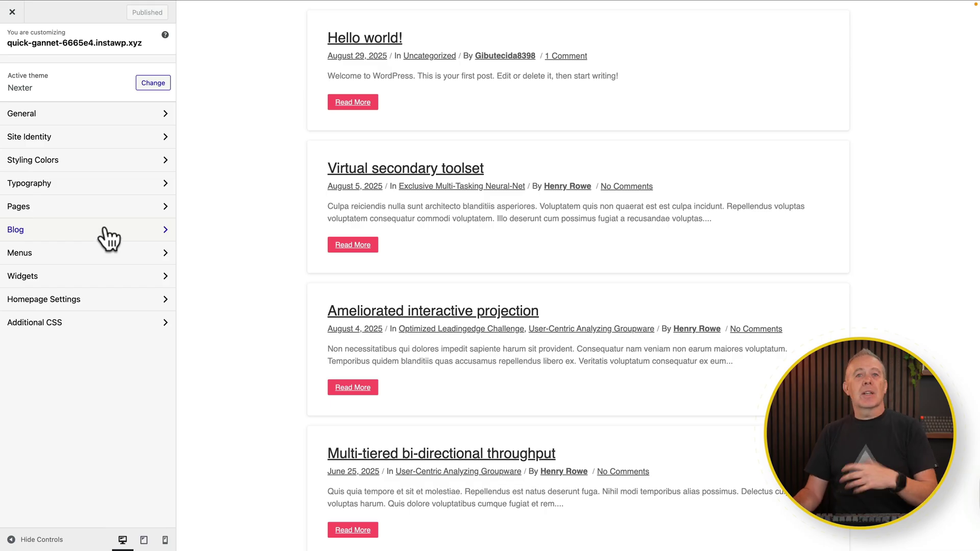
Close the Customizer, view Import/Export, then edit the Global Header template from Theme Builder
click(12, 11)
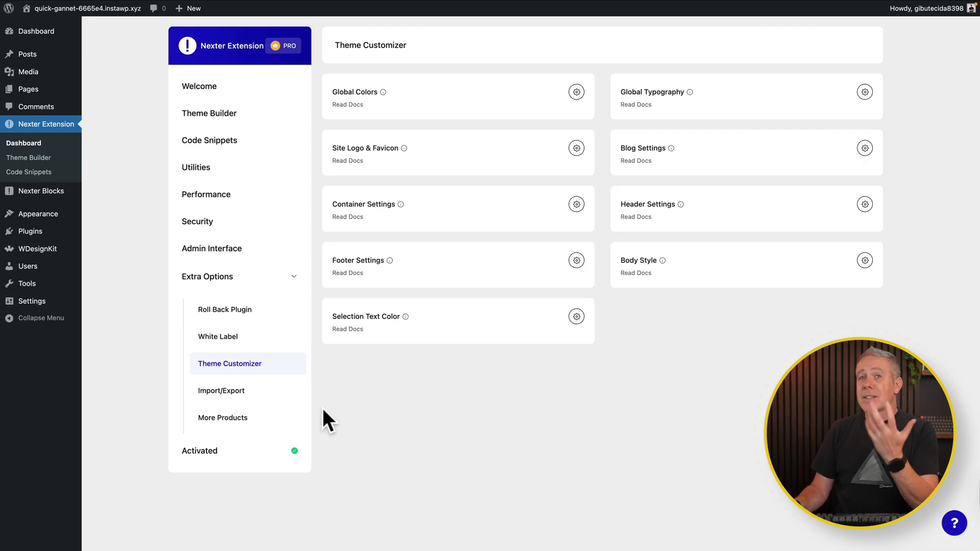
click(238, 392)
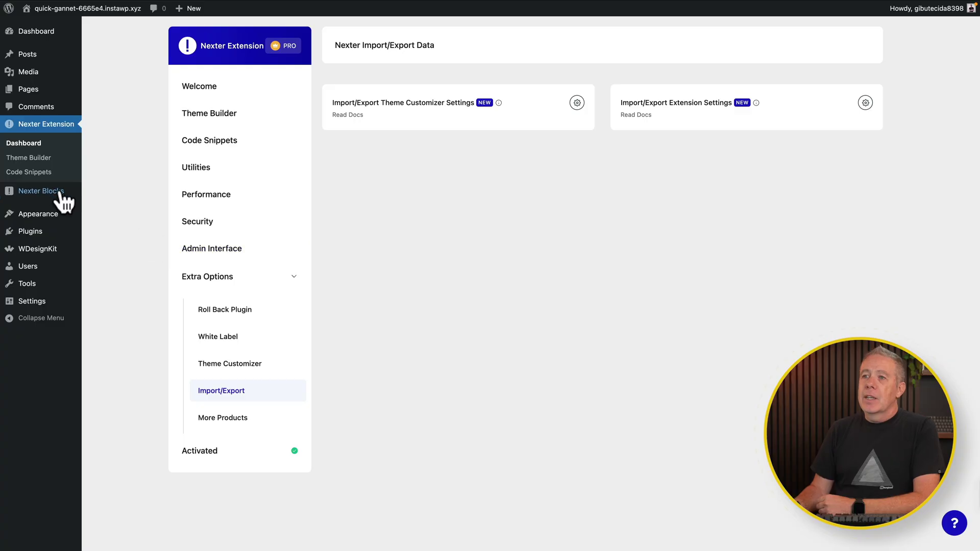
click(30, 157)
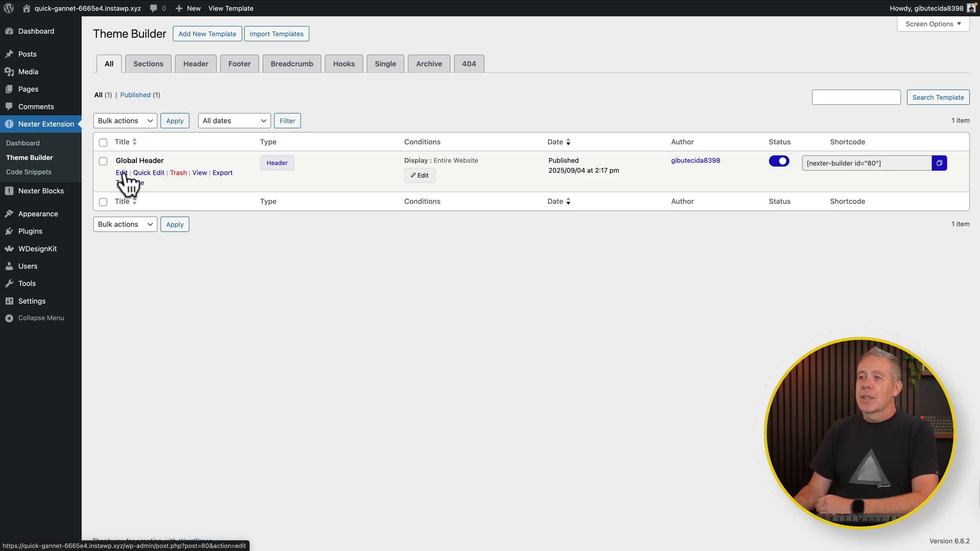
click(123, 173)
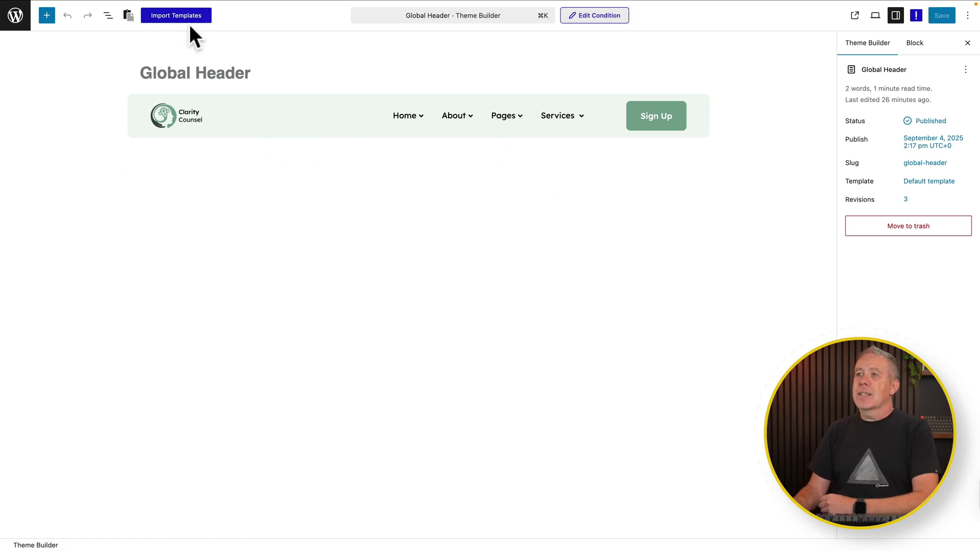
Browse the block inserter, add an empty block below the header, and preview the template library
click(46, 15)
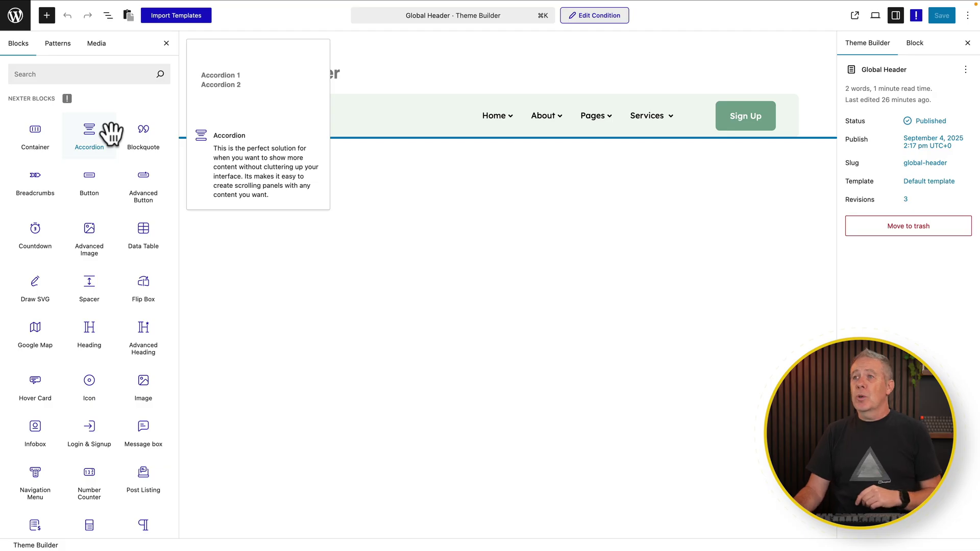
click(306, 315)
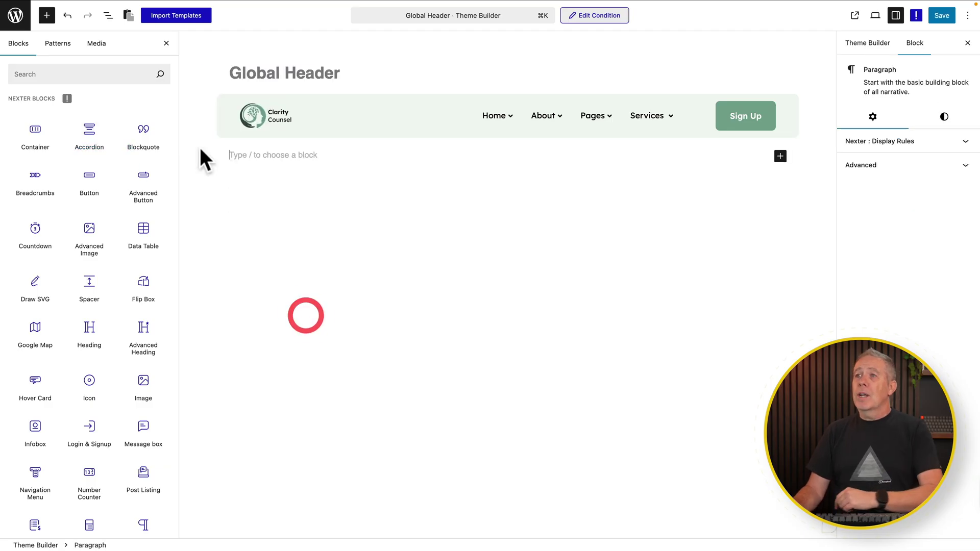
click(175, 14)
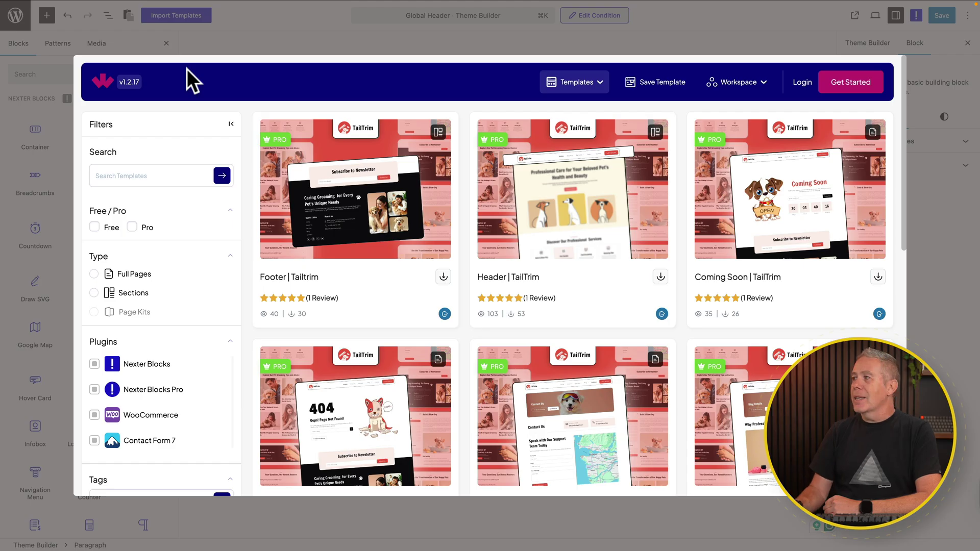
click(962, 212)
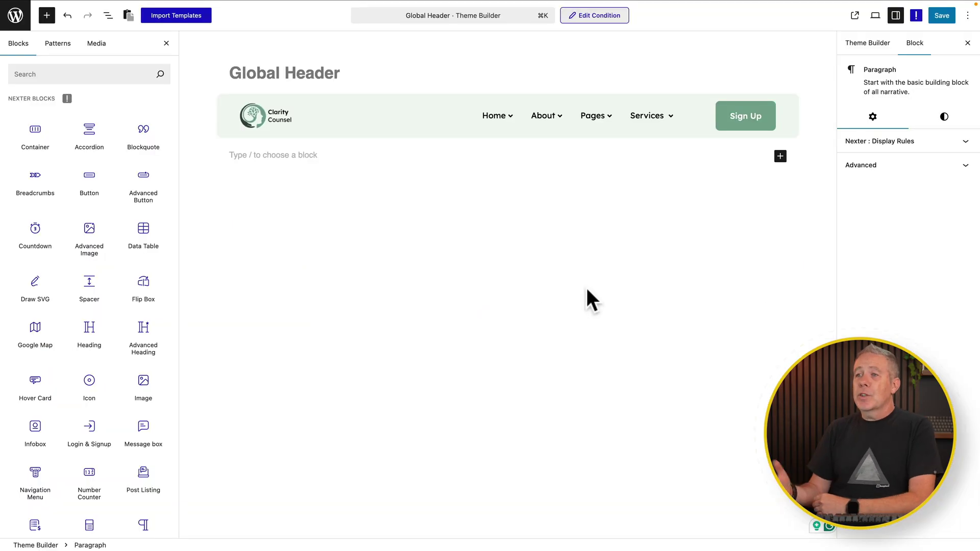
In the header's display conditions, browse the Include In locations and re-add Entire Website
click(592, 17)
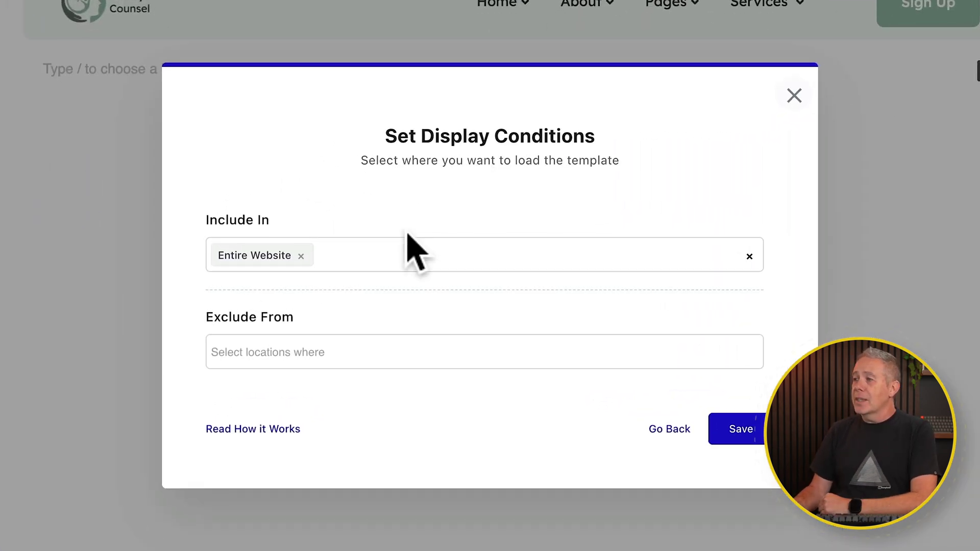
click(749, 256)
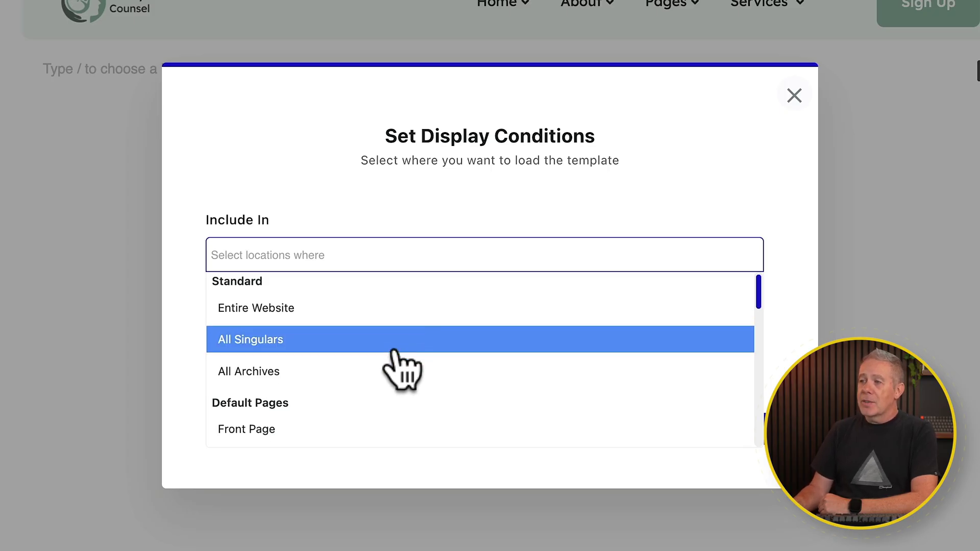
scroll(395, 352, down, 3)
scroll(397, 351, down, 7)
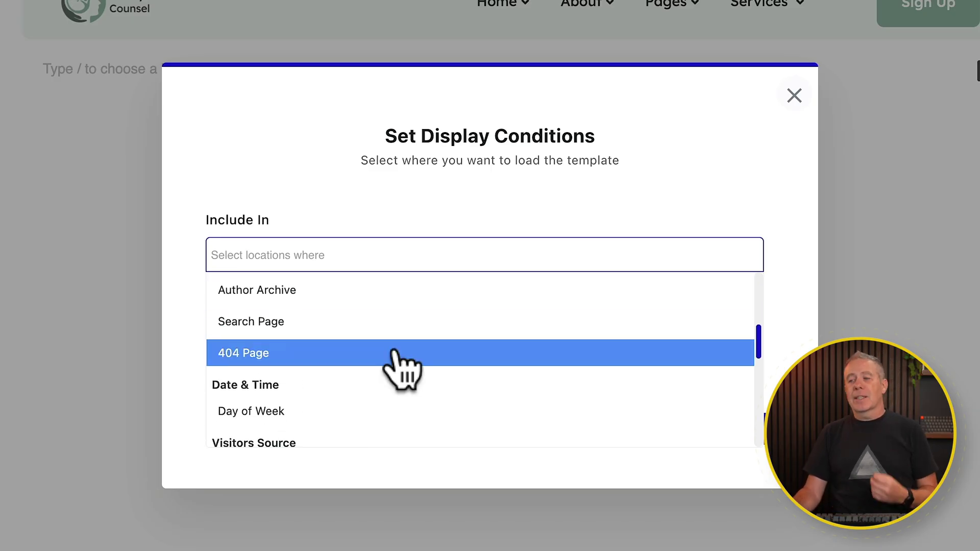
scroll(398, 353, down, 1)
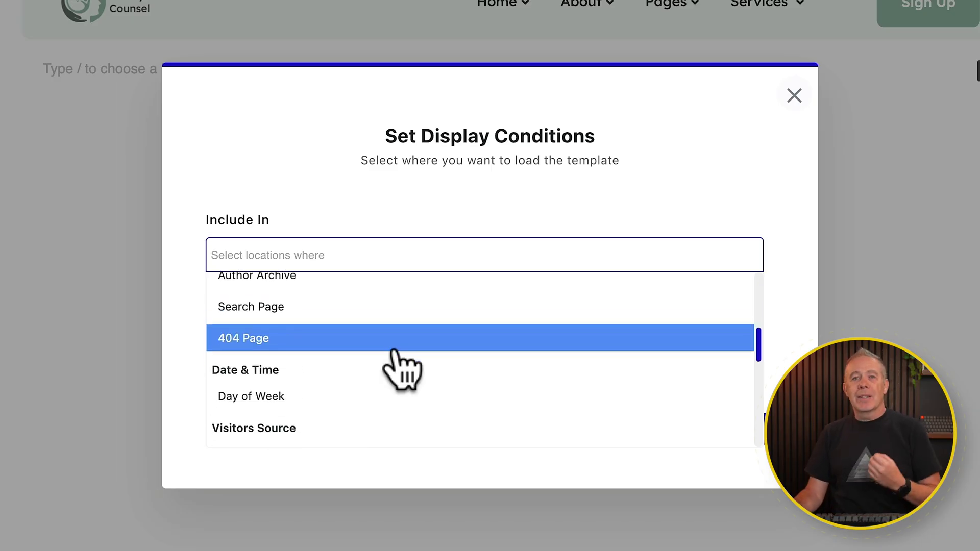
scroll(397, 352, down, 3)
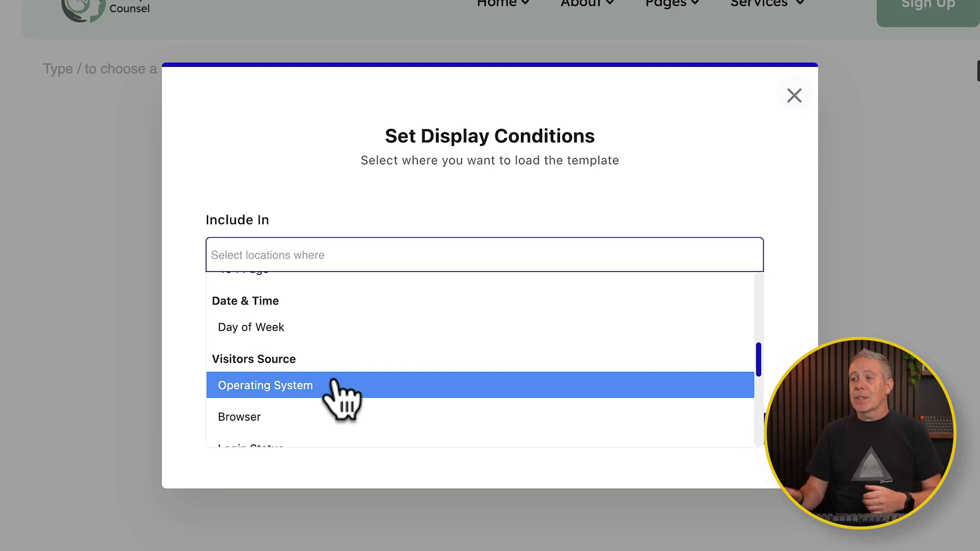
click(551, 184)
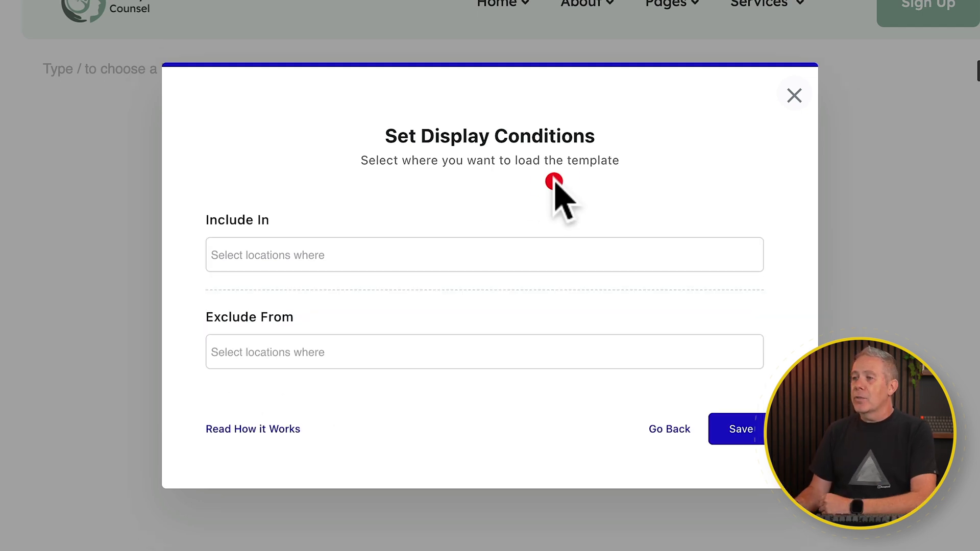
click(420, 246)
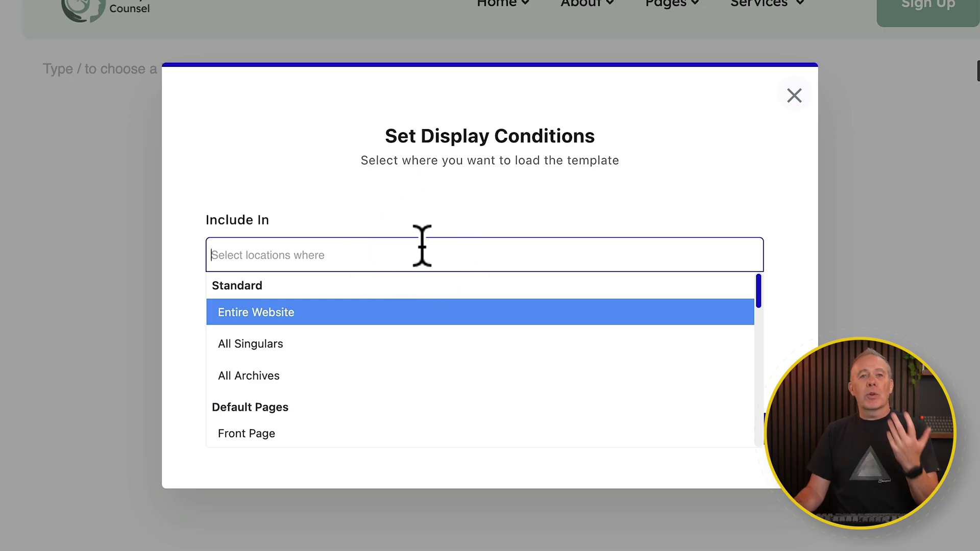
click(352, 312)
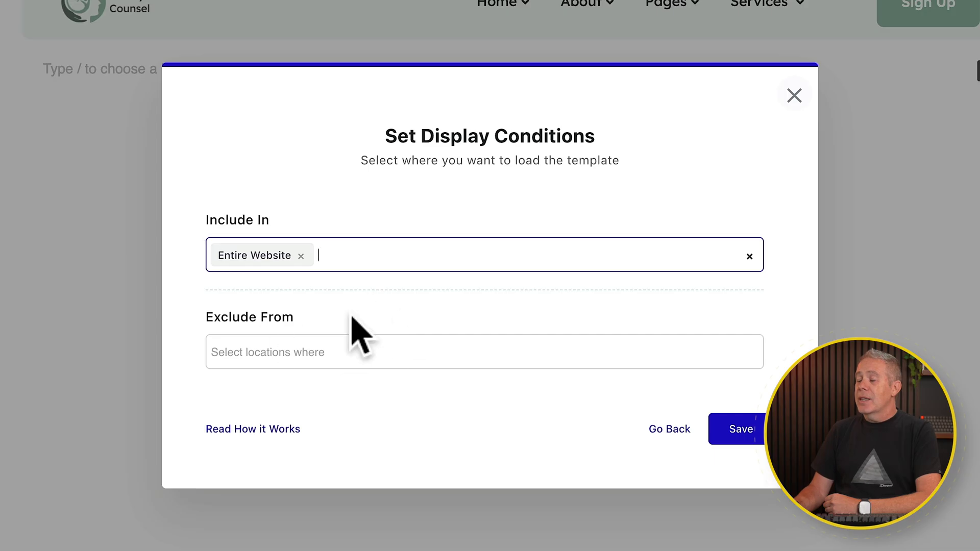
Exclude the 404 Page from the Global Header's display conditions and save
click(319, 352)
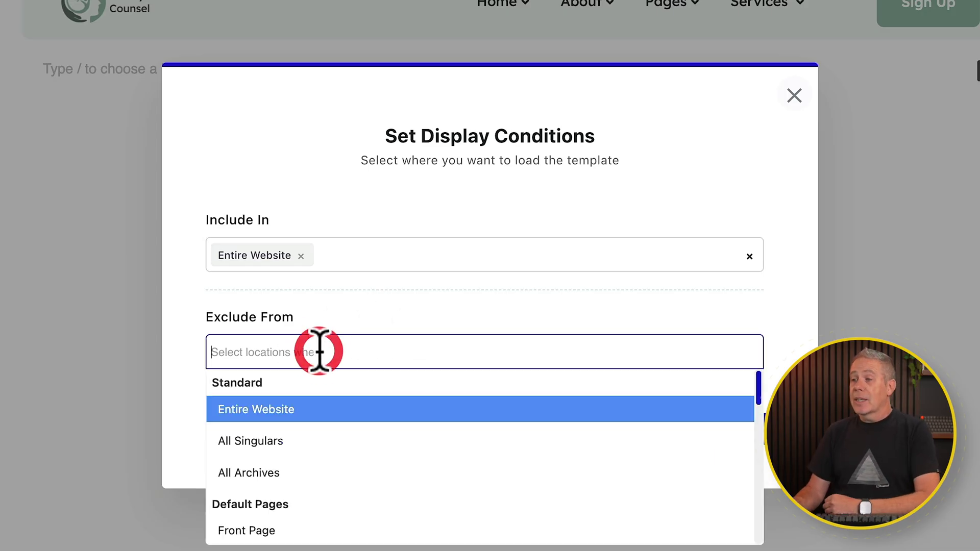
scroll(346, 482, down, 1)
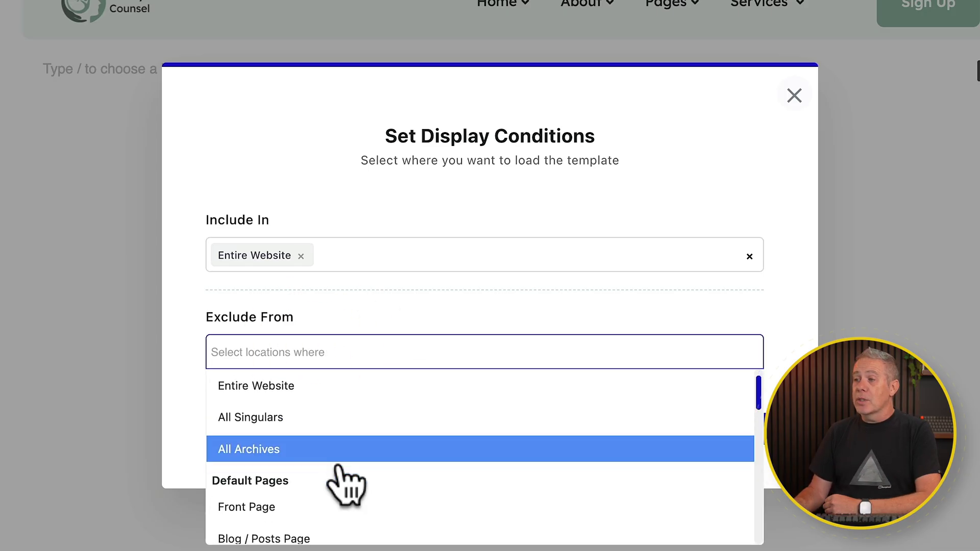
click(401, 319)
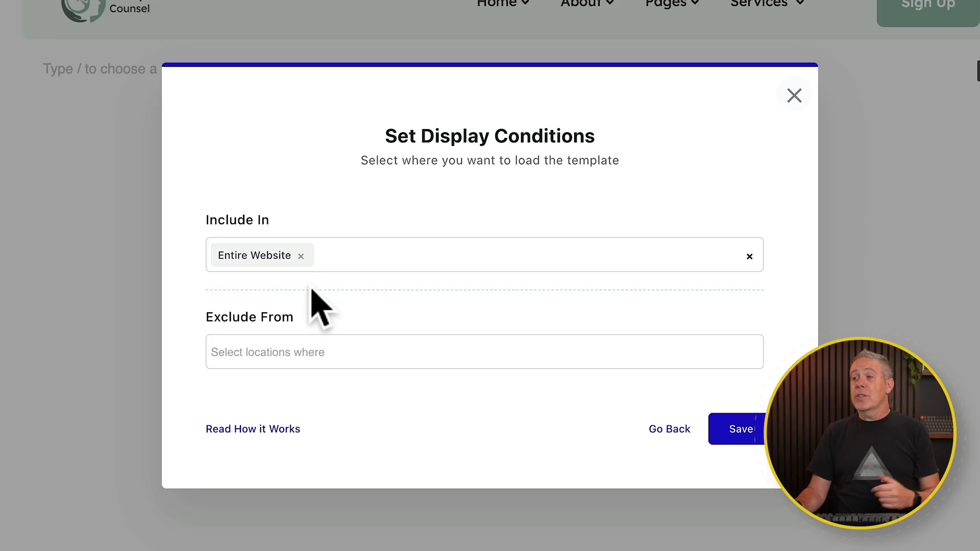
click(302, 352)
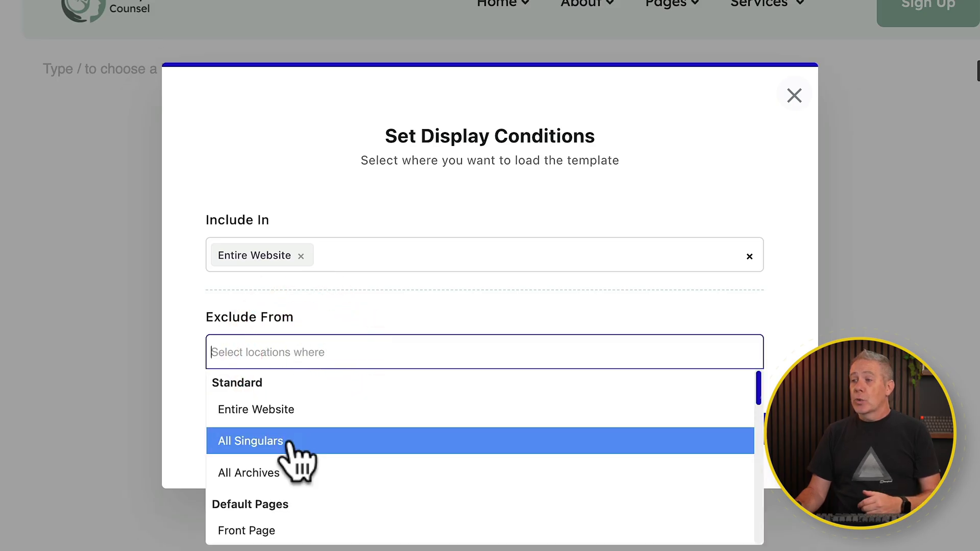
scroll(293, 456, down, 4)
scroll(293, 456, down, 1)
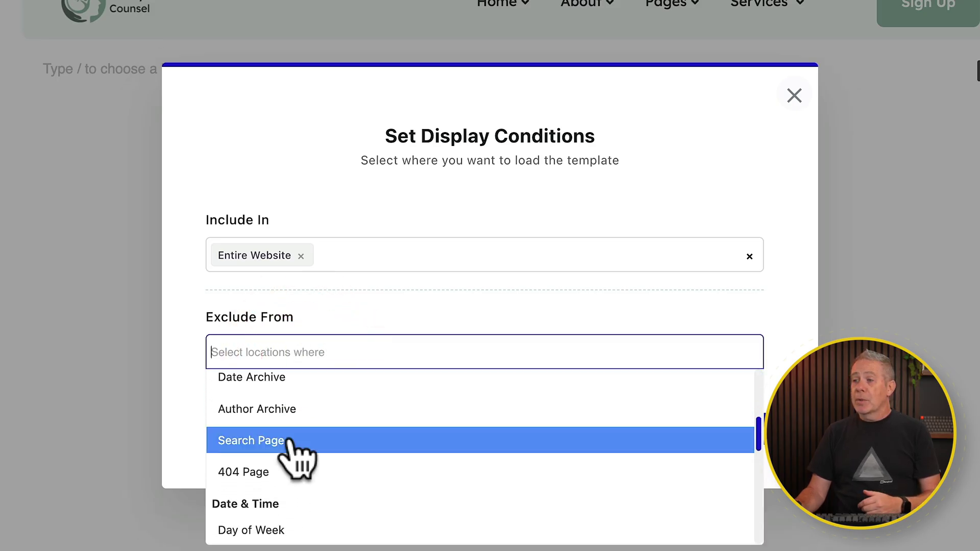
click(270, 469)
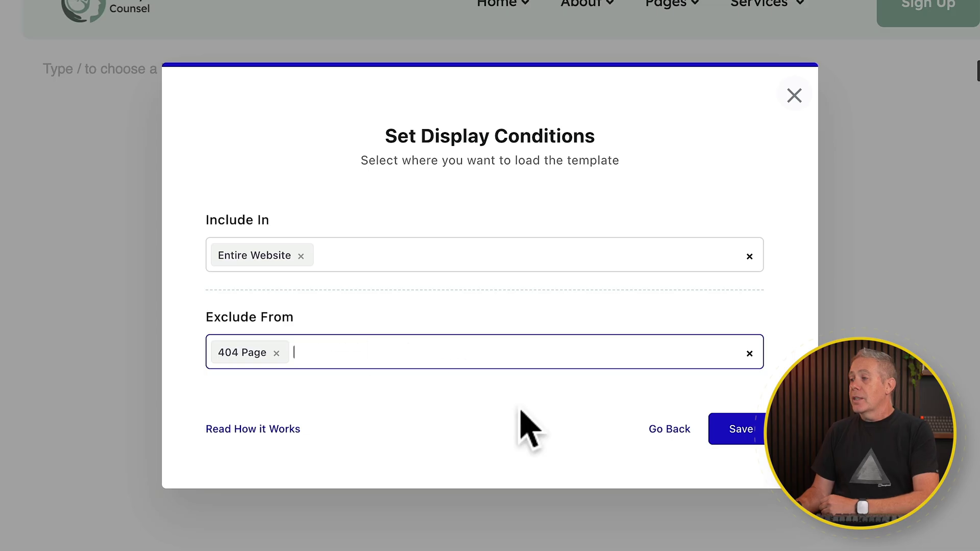
click(740, 430)
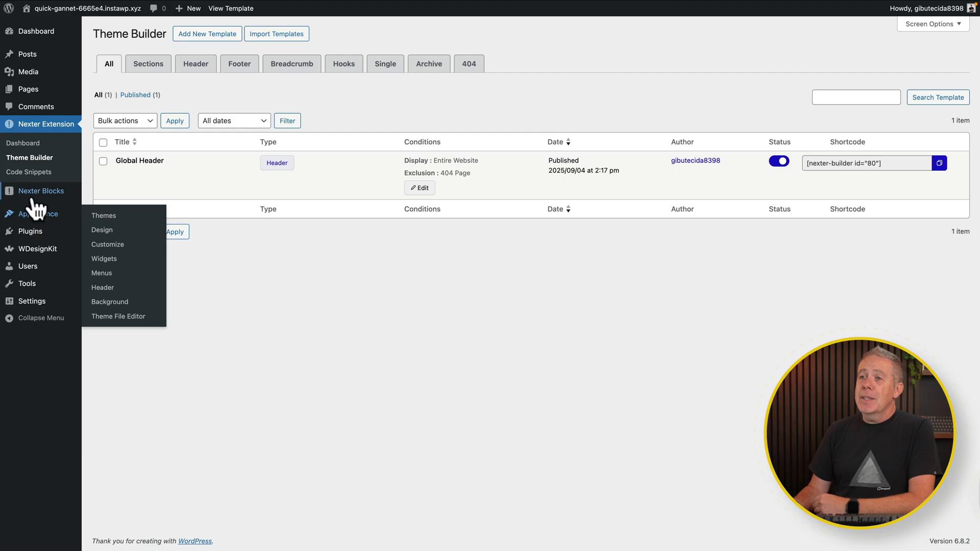
Go to the Nexter Blocks dashboard's Blocks list
mouse_move(36, 193)
click(110, 192)
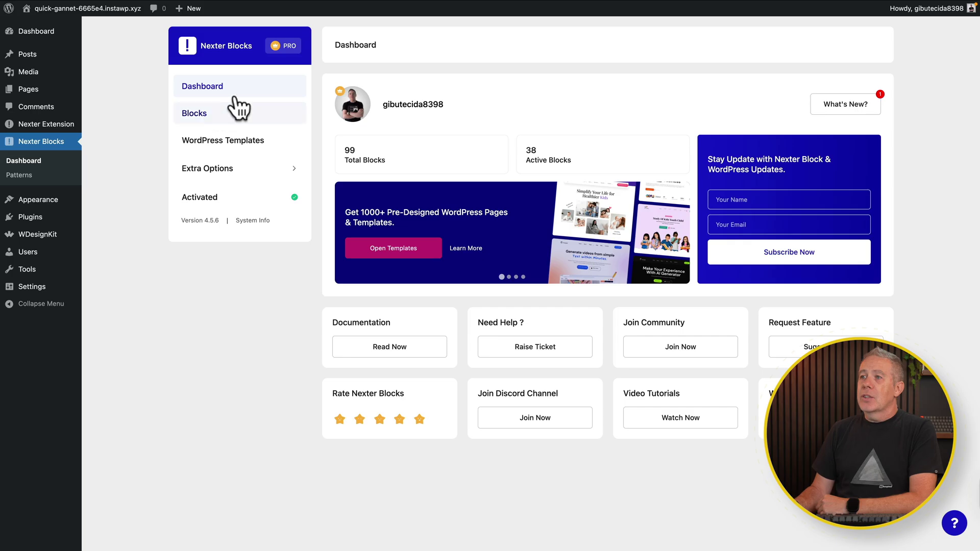
click(208, 115)
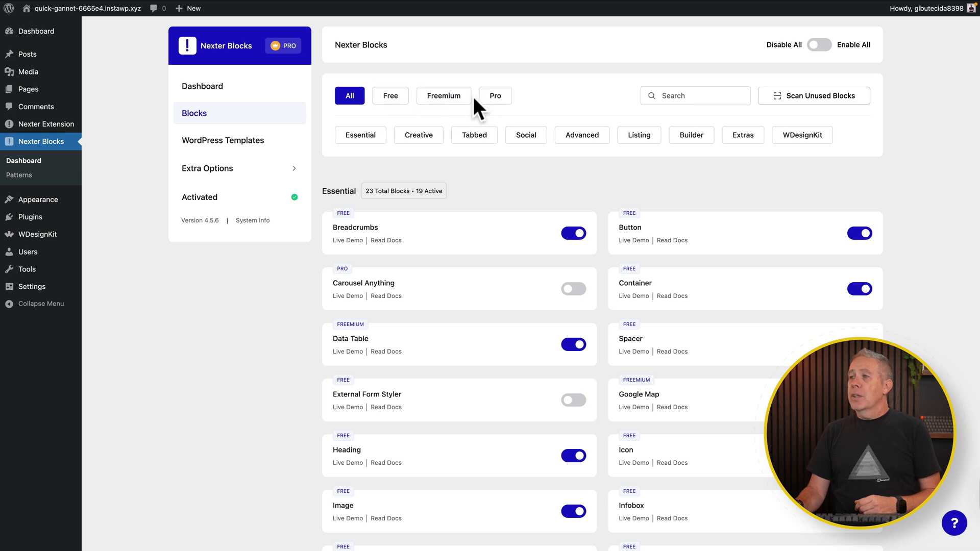
Filter the blocks to Tabbed, then Essential, and view the Carousel Anything live demo
click(476, 140)
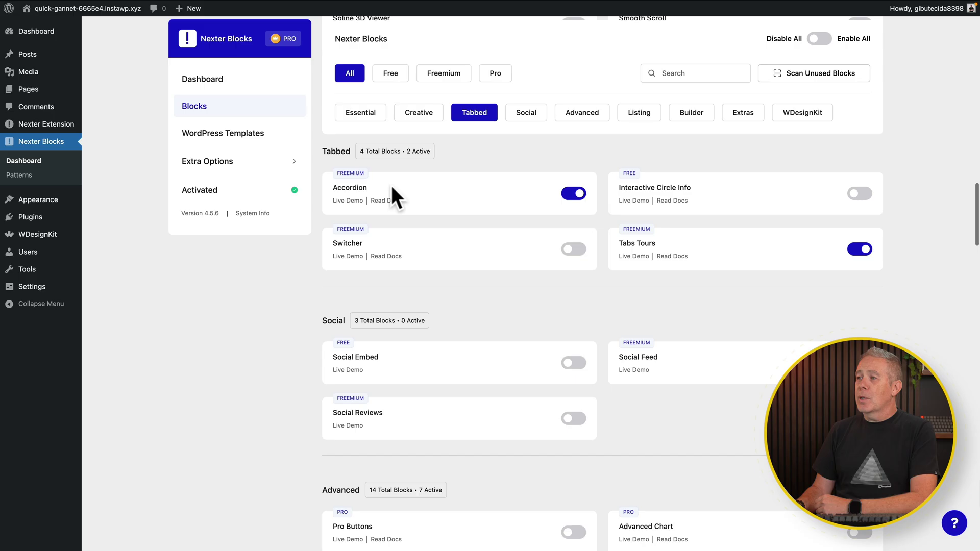
click(363, 111)
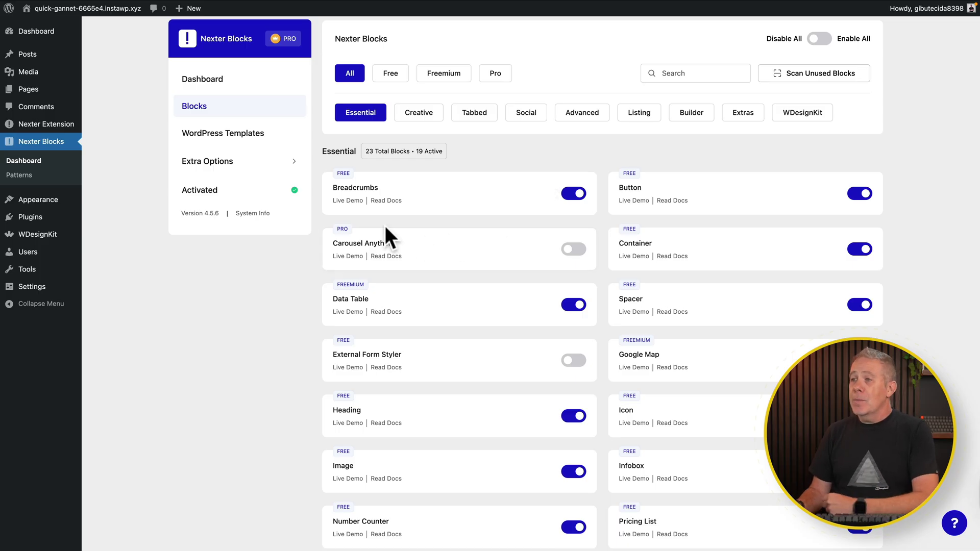
click(351, 256)
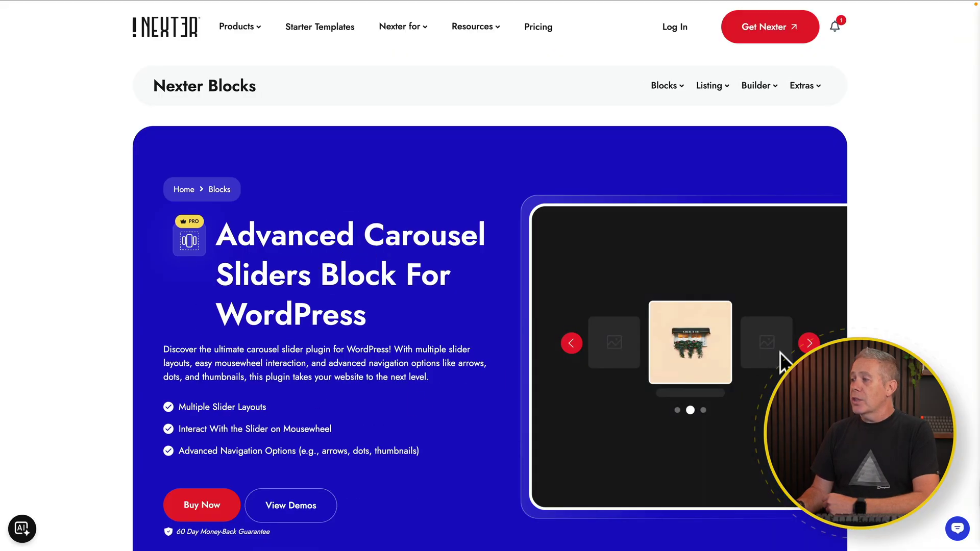
scroll(486, 450, down, 2)
click(299, 415)
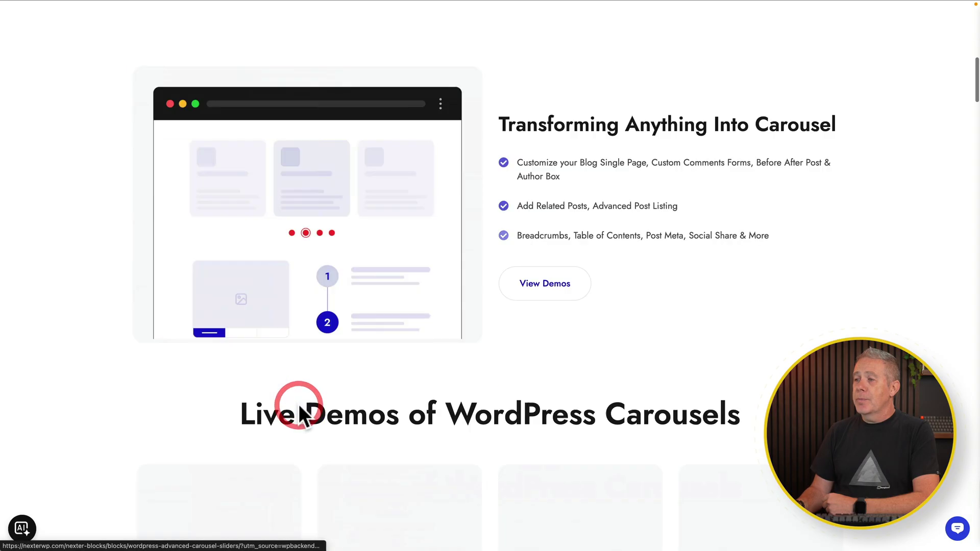
scroll(300, 415, down, 6)
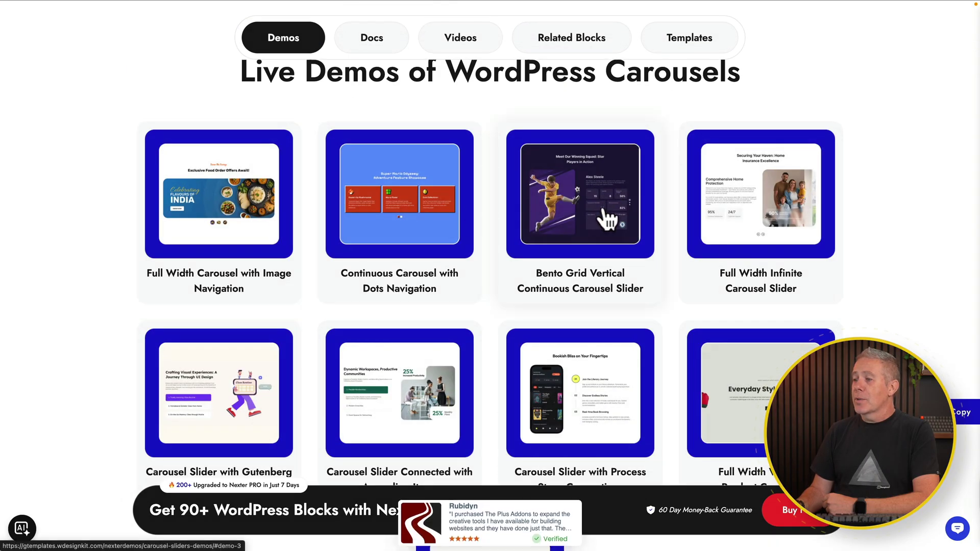
key(super+w)
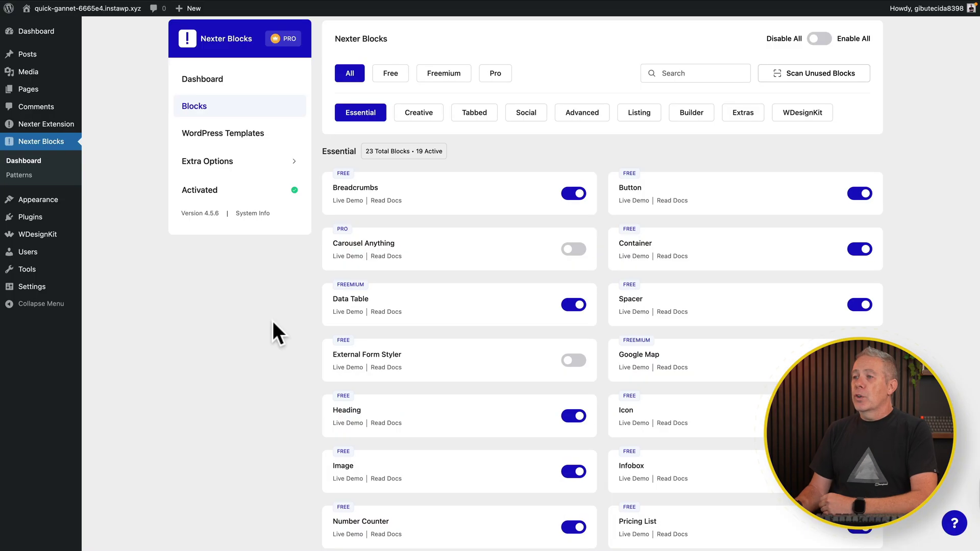
click(387, 257)
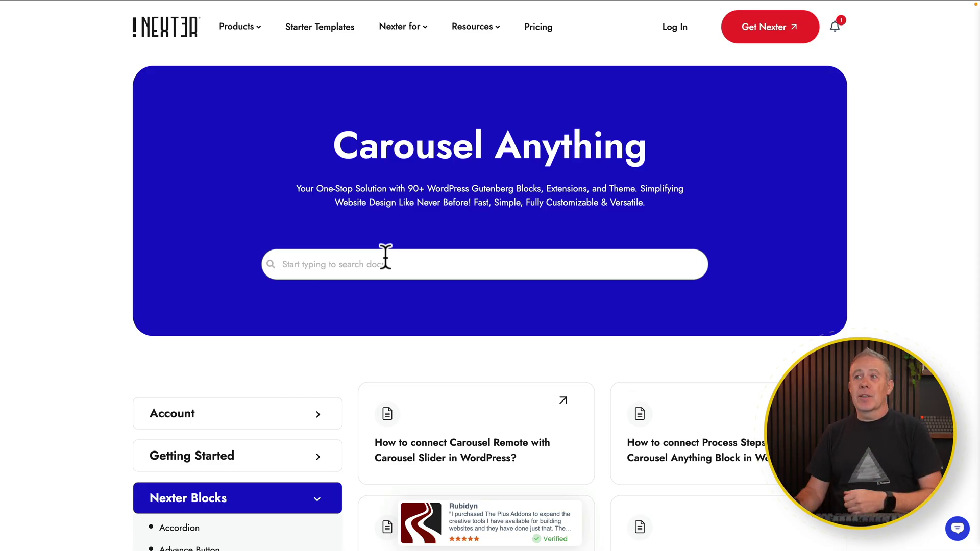
click(311, 18)
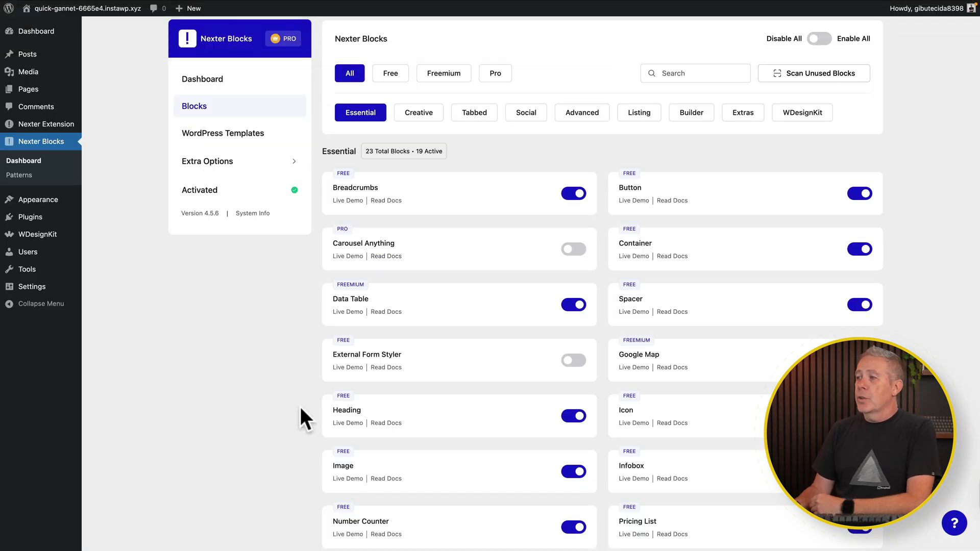
scroll(300, 407, down, 3)
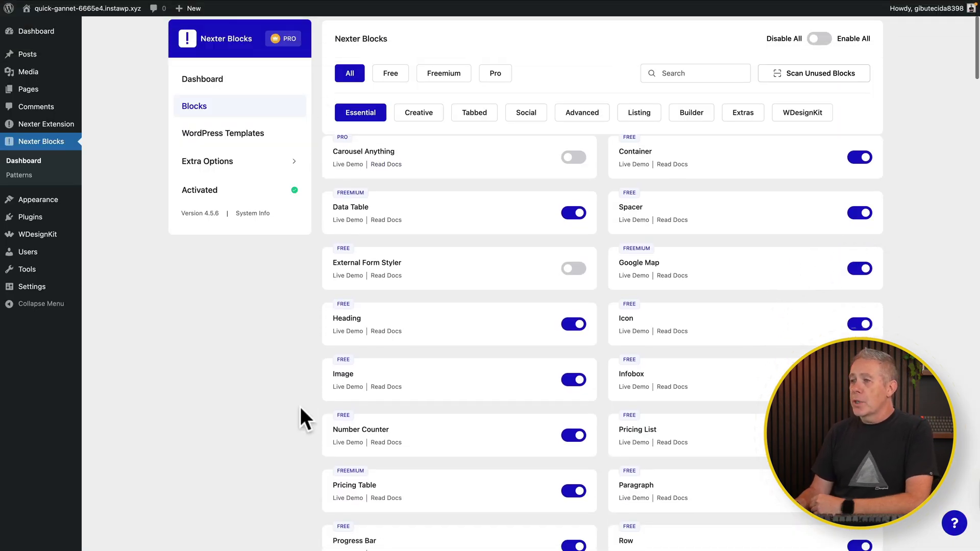
scroll(301, 409, down, 1)
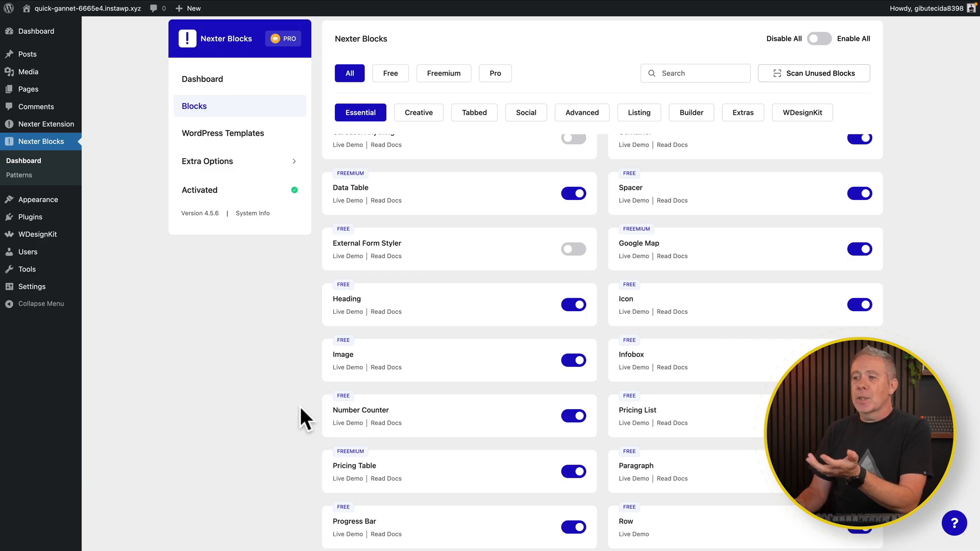
scroll(300, 408, down, 10)
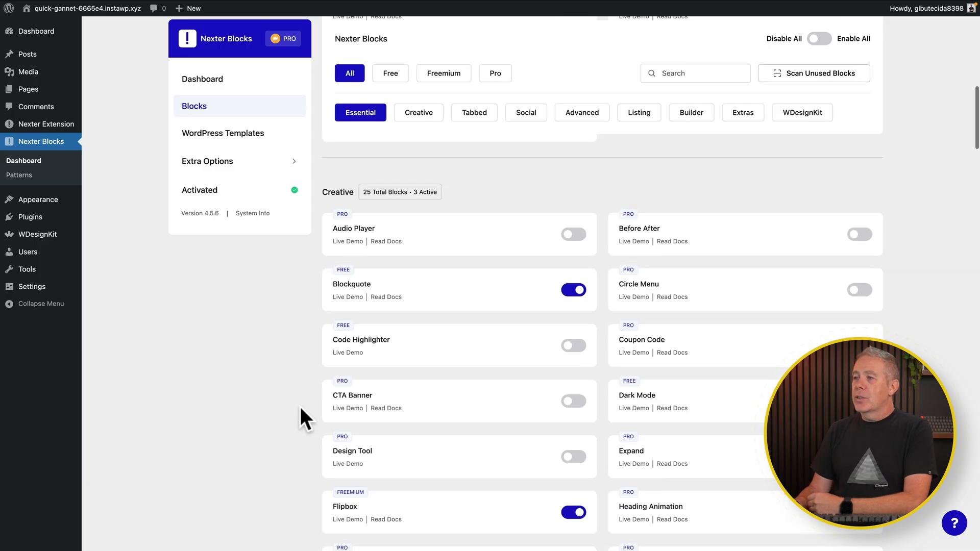
scroll(300, 409, down, 1)
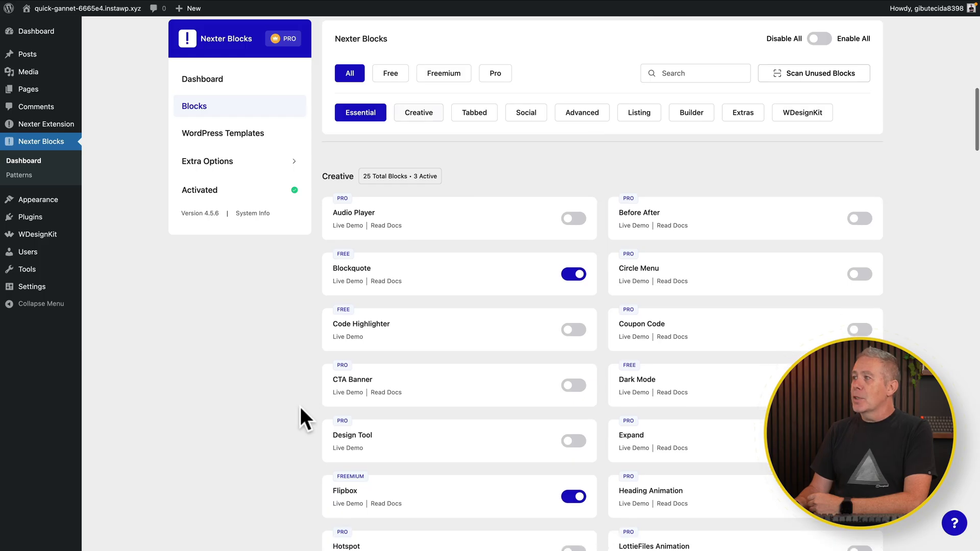
scroll(273, 357, down, 20)
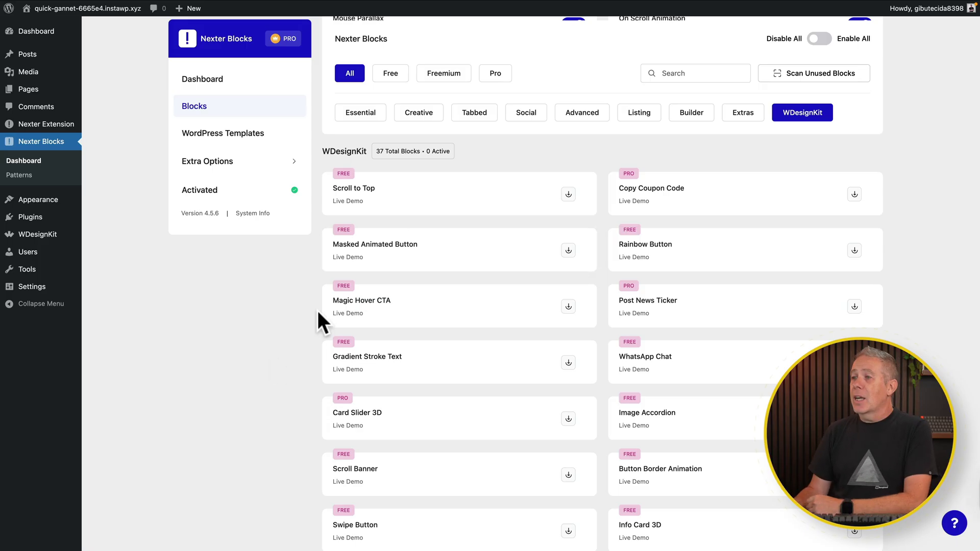
scroll(326, 330, up, 2)
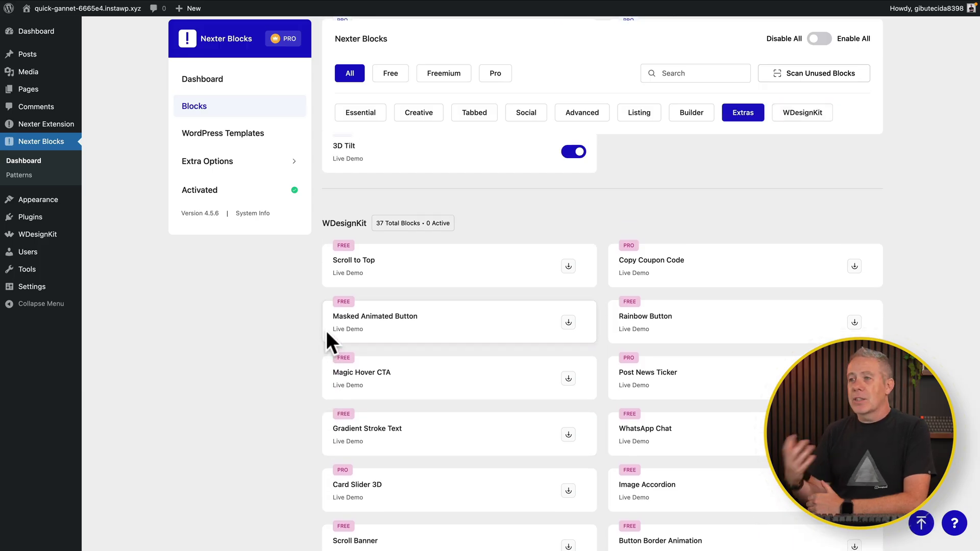
click(225, 141)
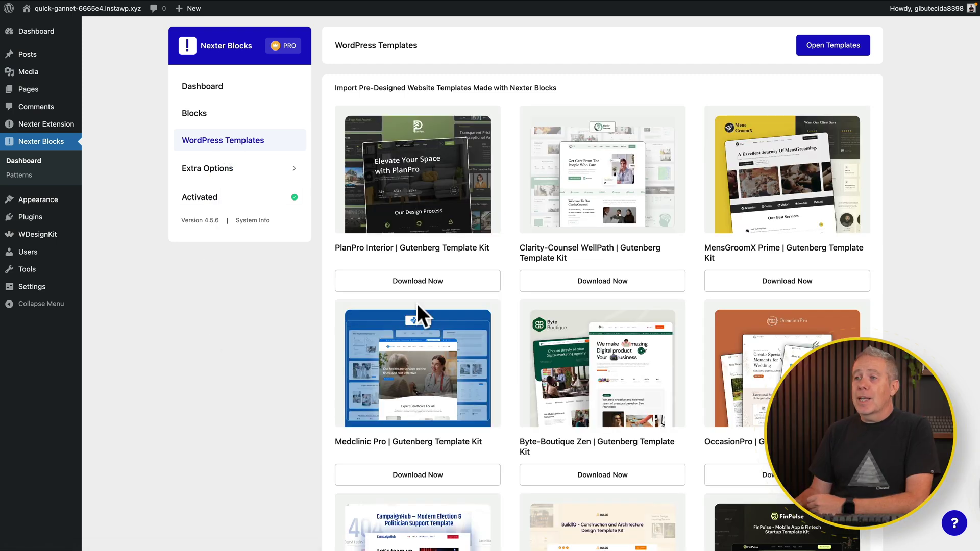
Turn on Disable Google Fonts in the Nexter Blocks settings under Extra Options
click(232, 167)
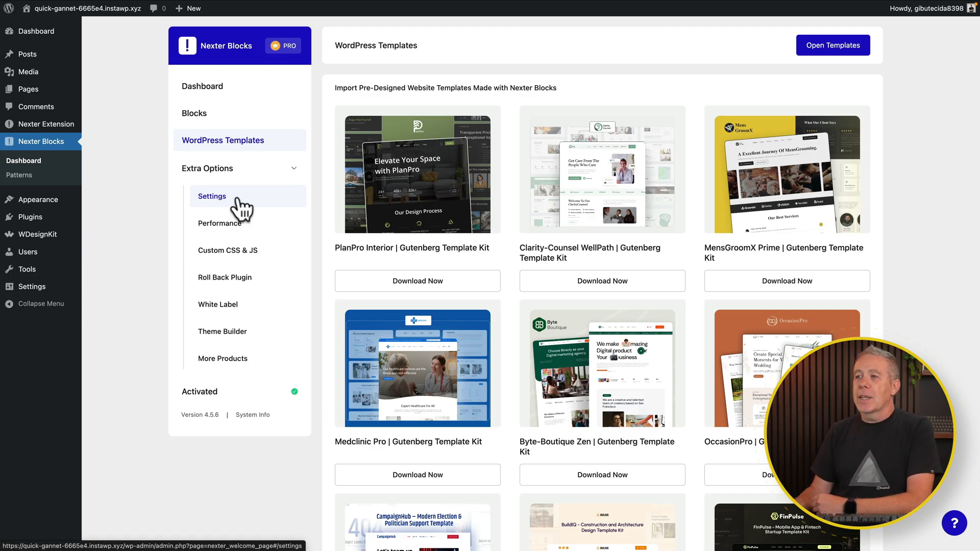
click(236, 200)
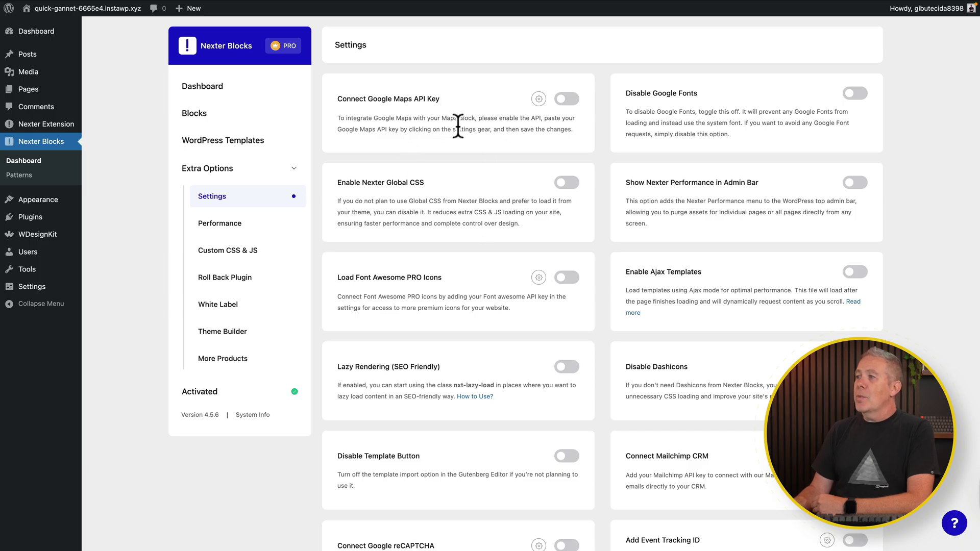
click(857, 95)
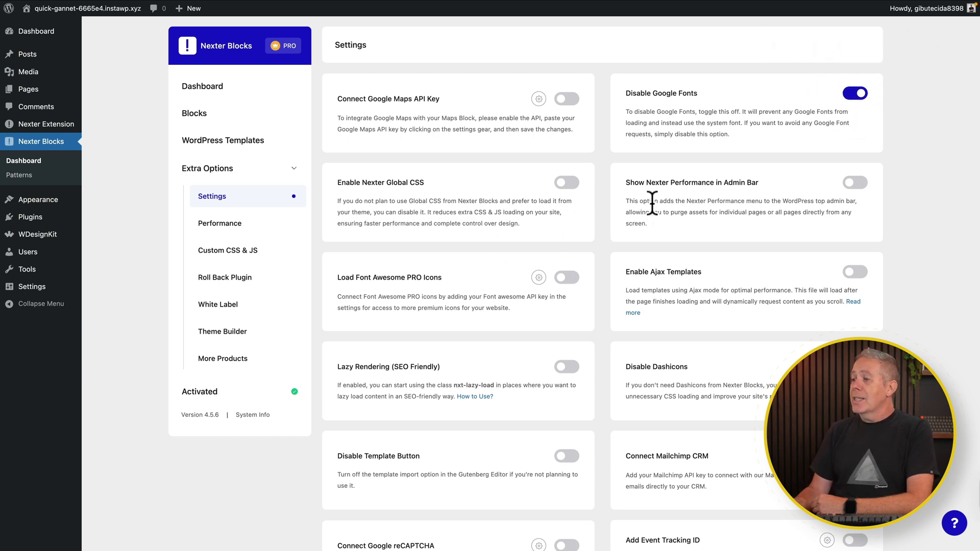
scroll(638, 283, down, 3)
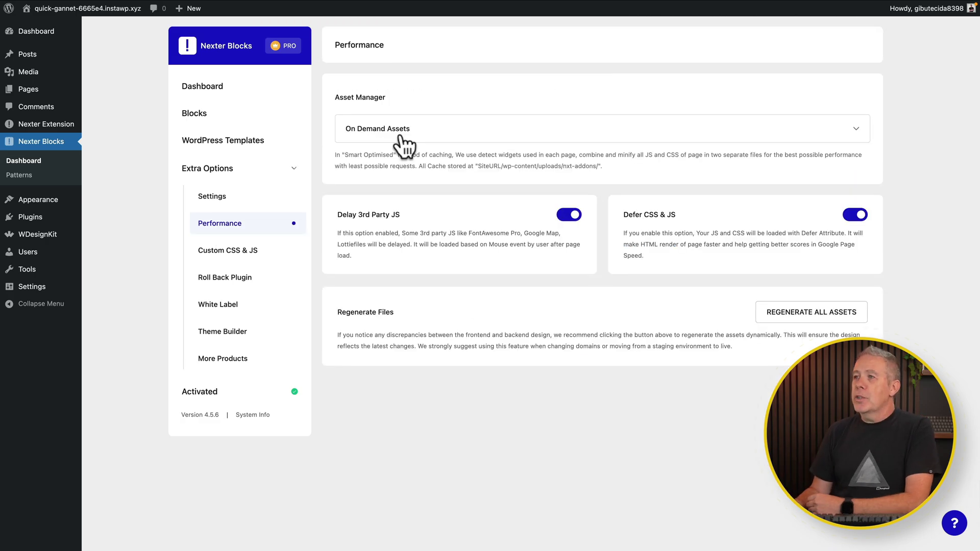
Set asset loading to Smart Optimised (Recommended) and view the Custom CSS & JS settings
click(432, 131)
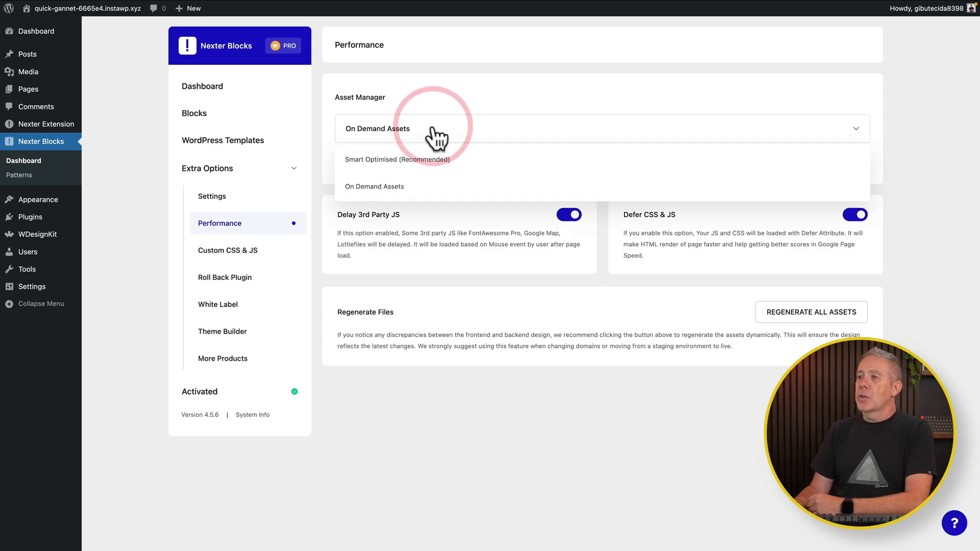
click(402, 160)
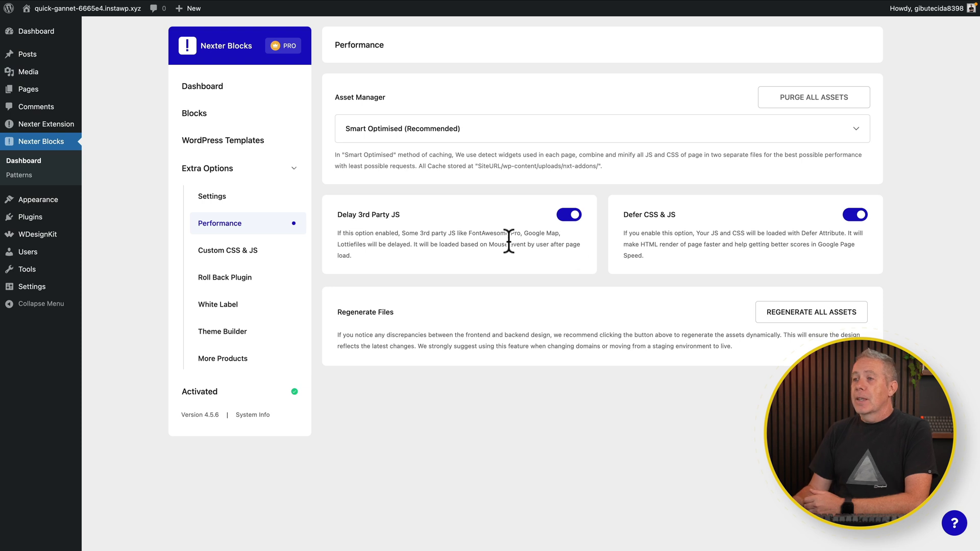
click(241, 251)
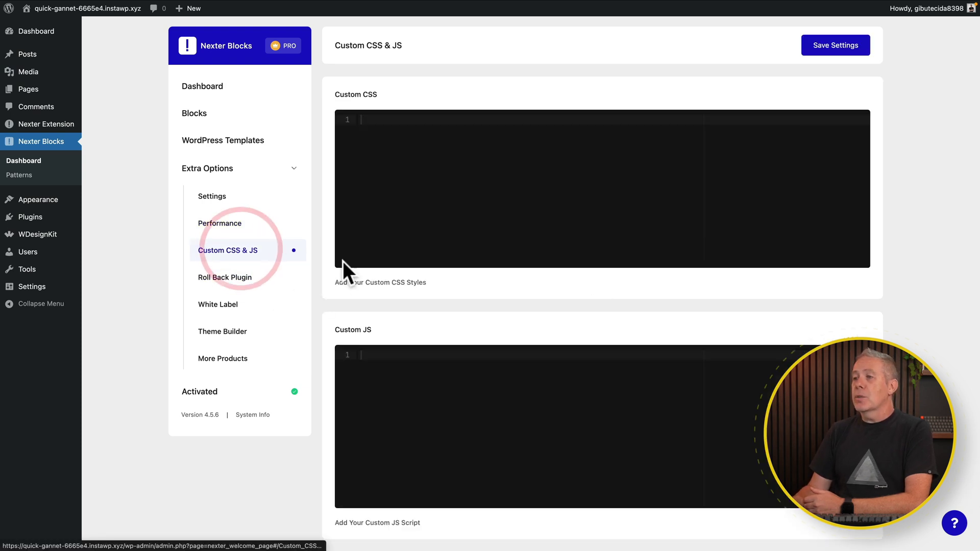
scroll(344, 265, down, 1)
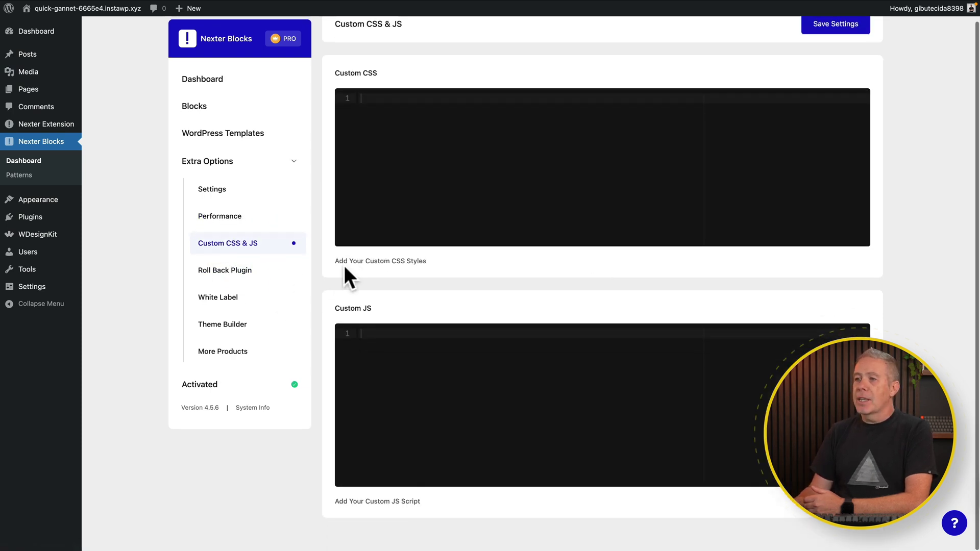
Look over the Roll Back Plugin, White Label and Theme Builder pages, then the saved Patterns
click(228, 277)
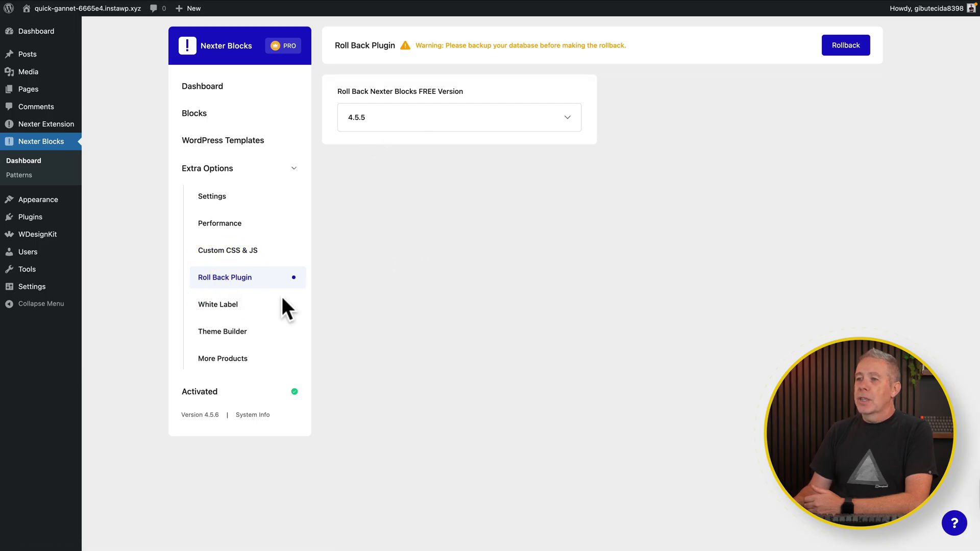
click(233, 305)
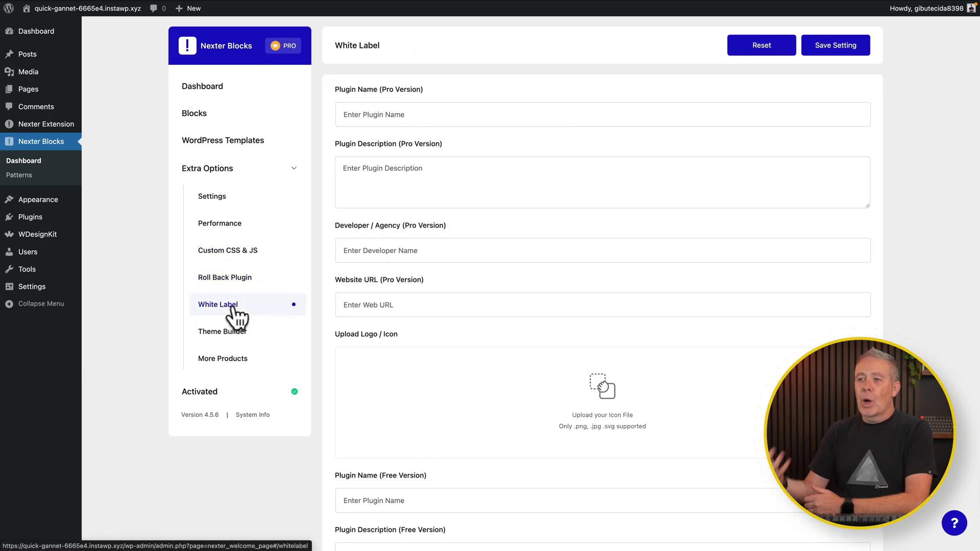
click(234, 332)
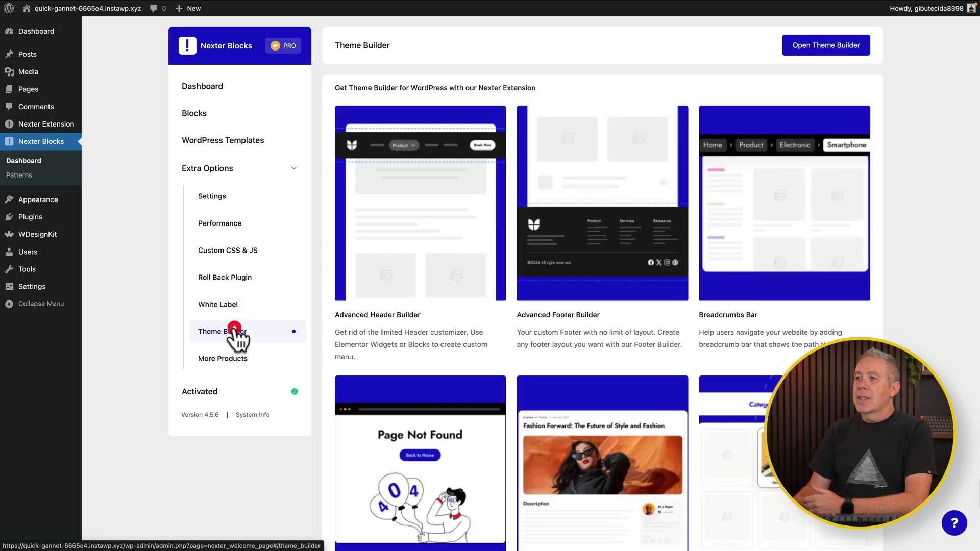
scroll(418, 325, down, 4)
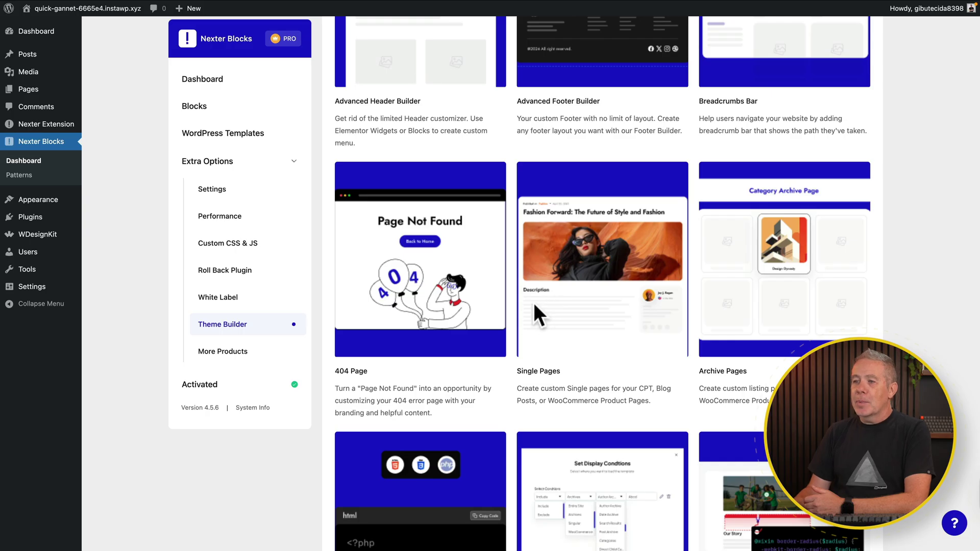
click(19, 175)
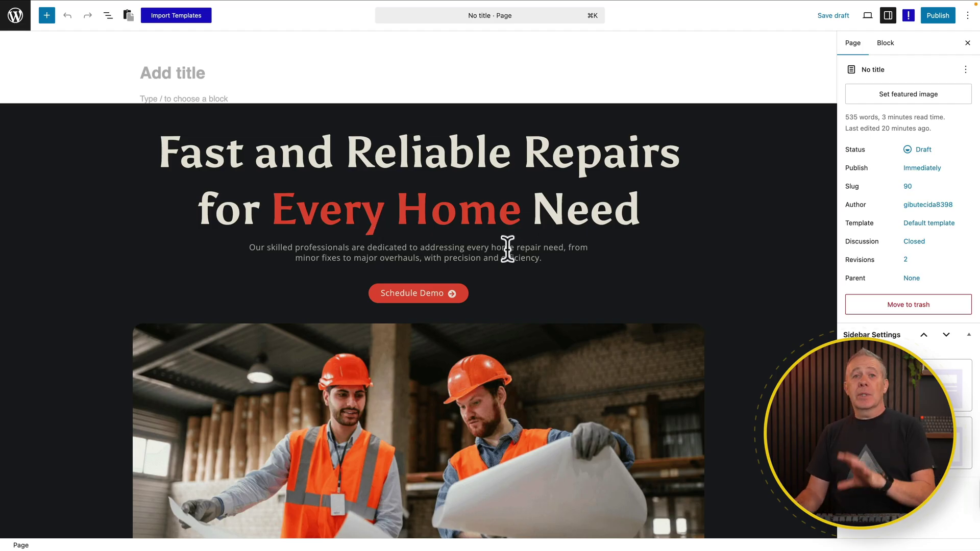
Browse the Nexter Blocks entries in the editor's block inserter
scroll(507, 249, down, 8)
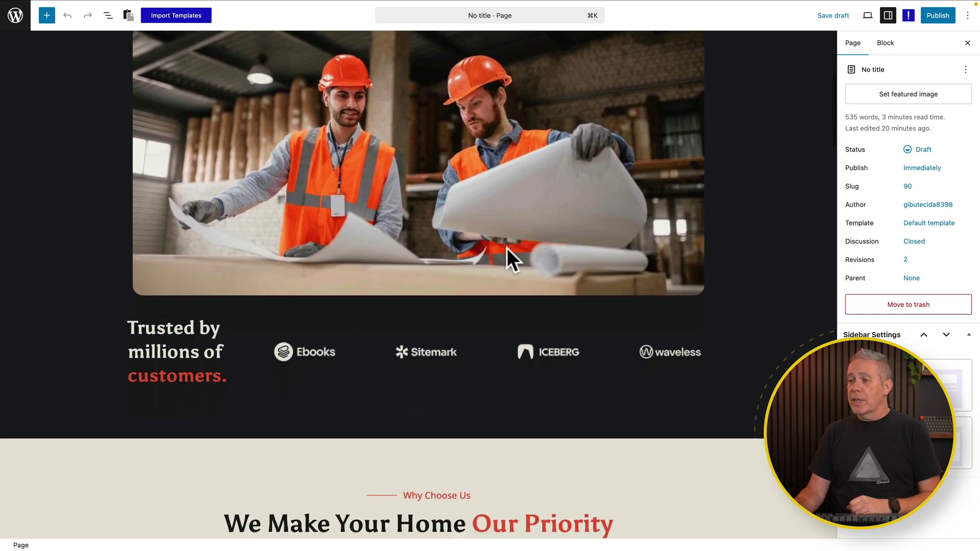
scroll(507, 248, up, 5)
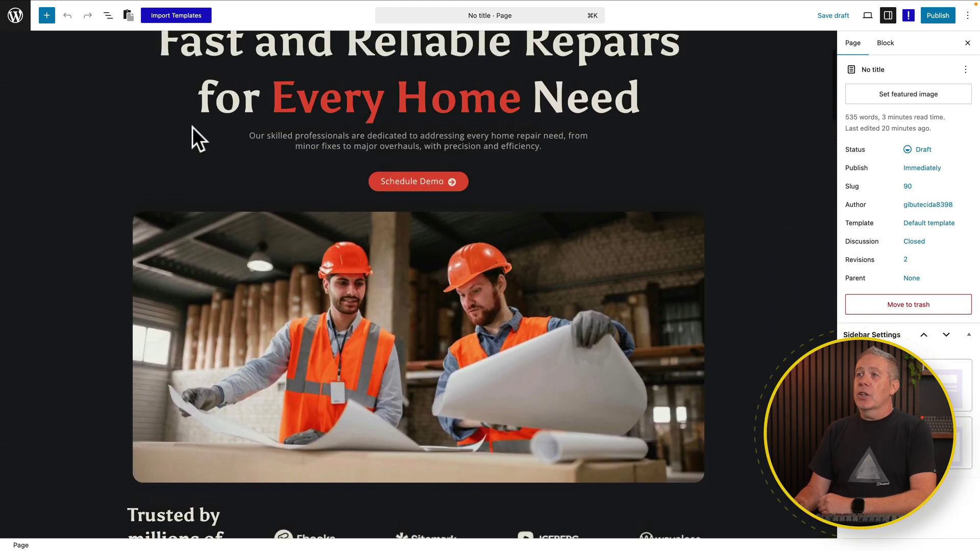
click(47, 16)
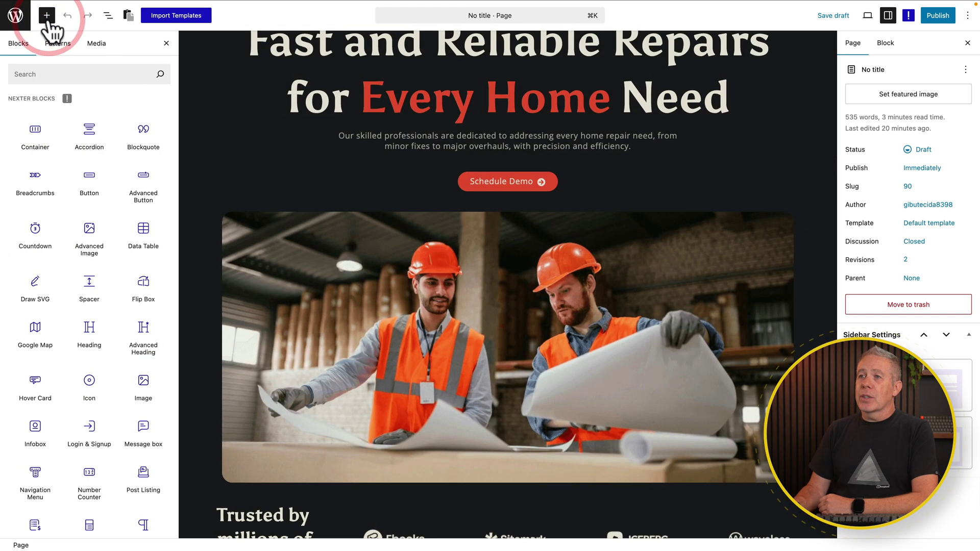
scroll(68, 227, down, 5)
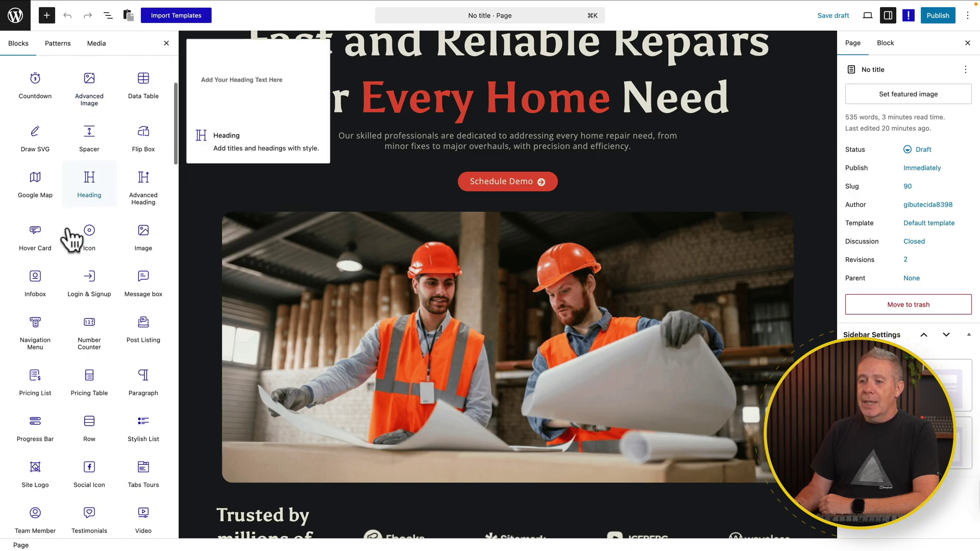
scroll(68, 227, down, 1)
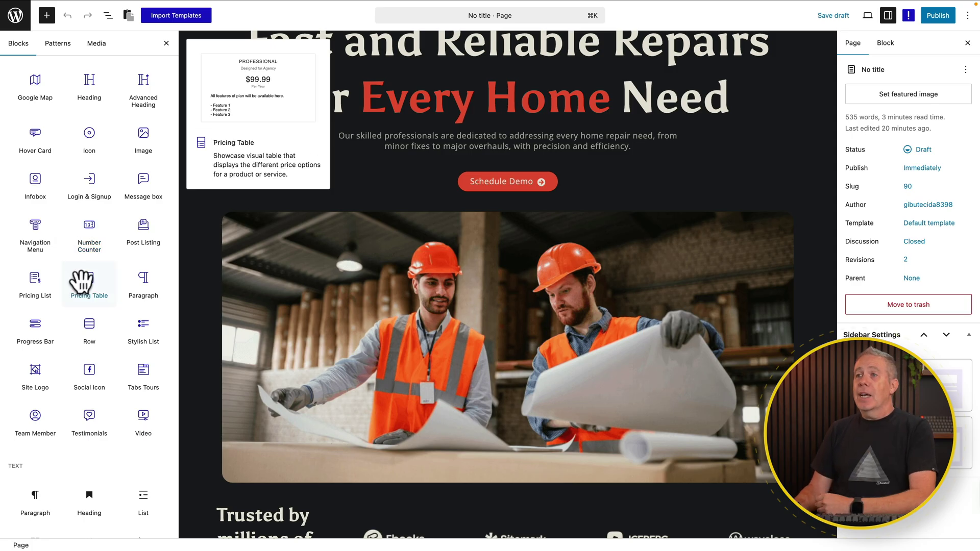
scroll(82, 283, up, 4)
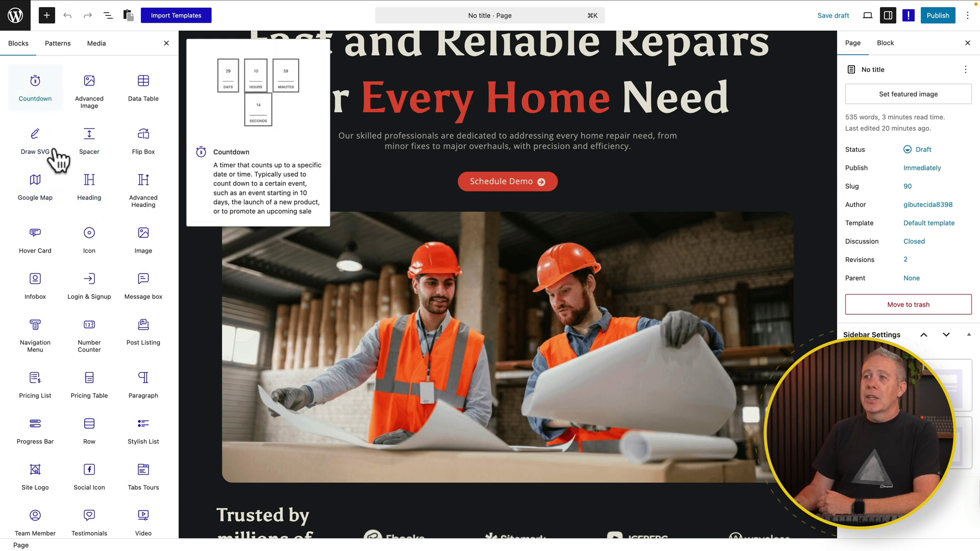
scroll(59, 158, up, 5)
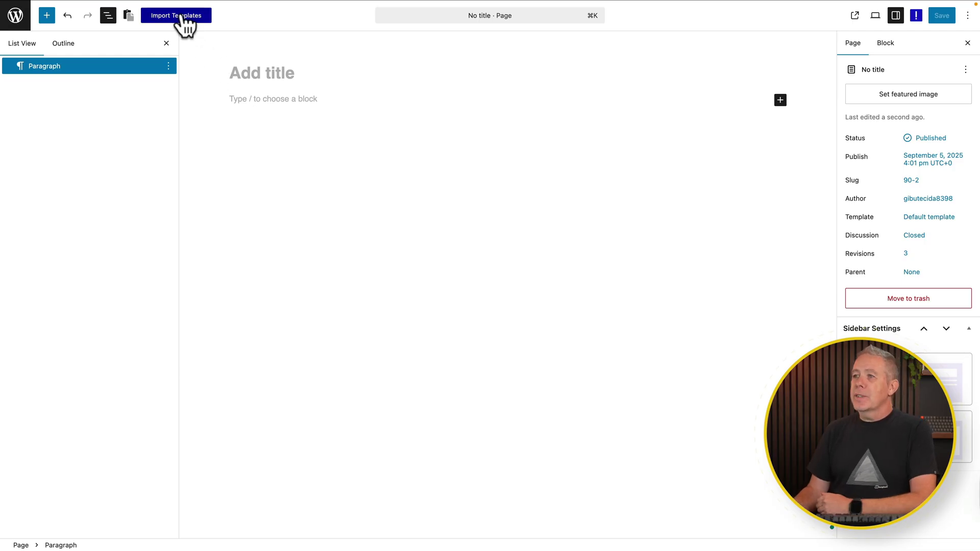
Filter the template library to Nexter Blocks and Nexter Blocks Pro templates and browse them
click(184, 21)
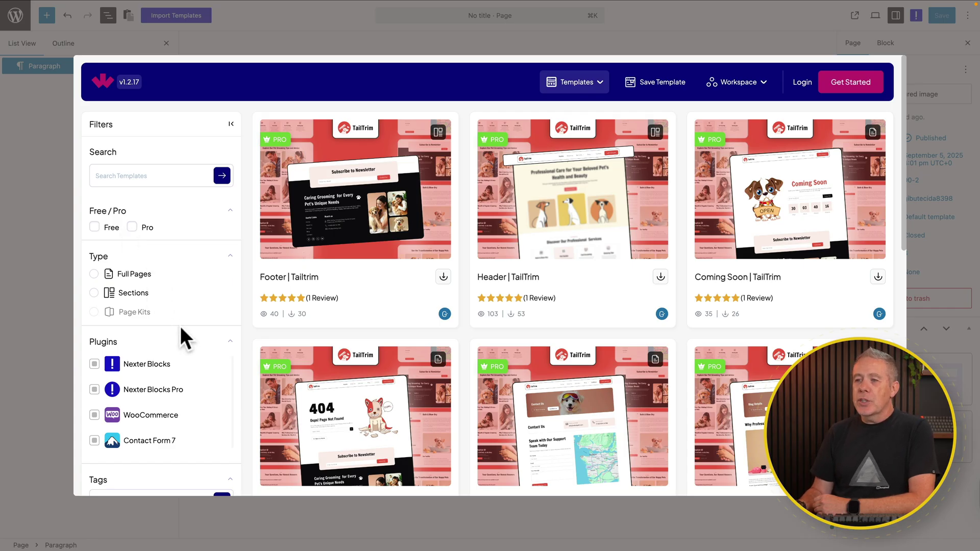
scroll(179, 326, down, 3)
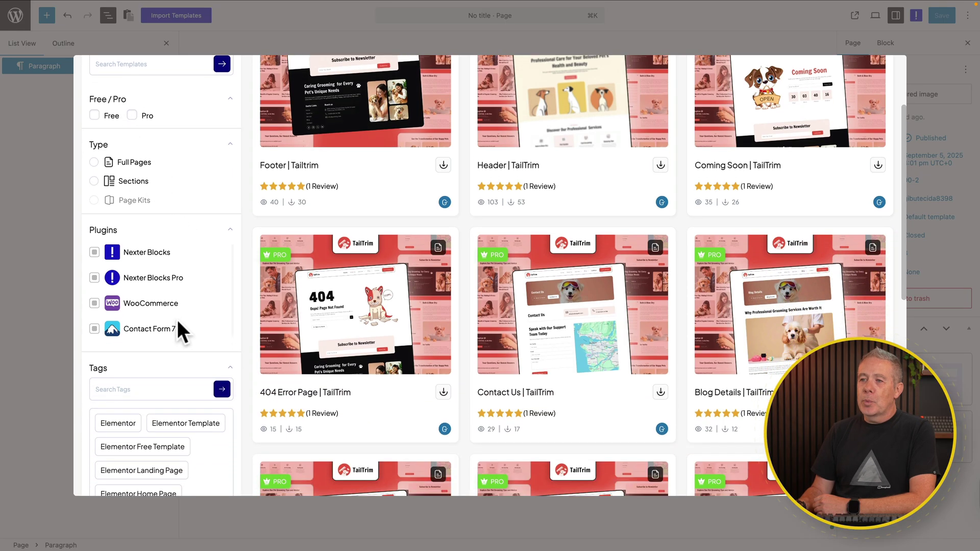
click(136, 256)
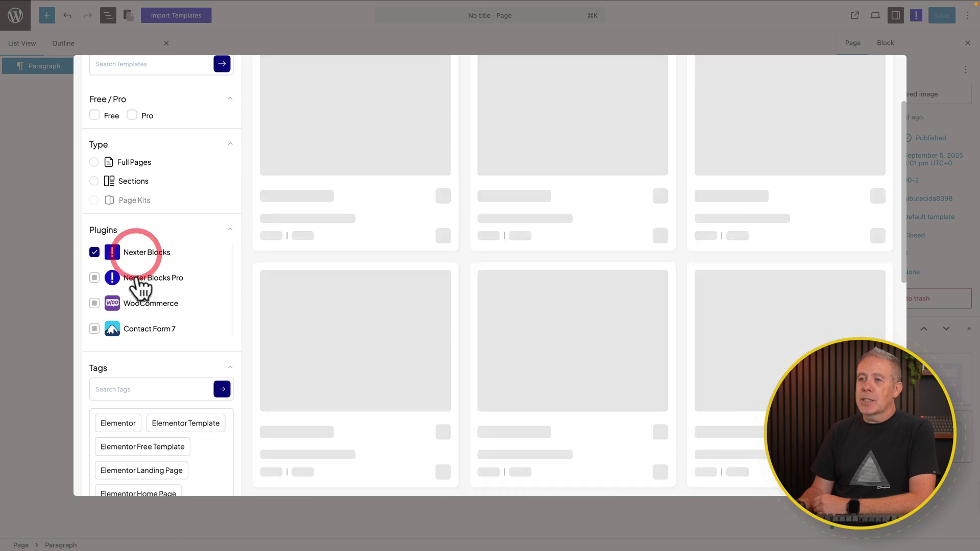
click(137, 278)
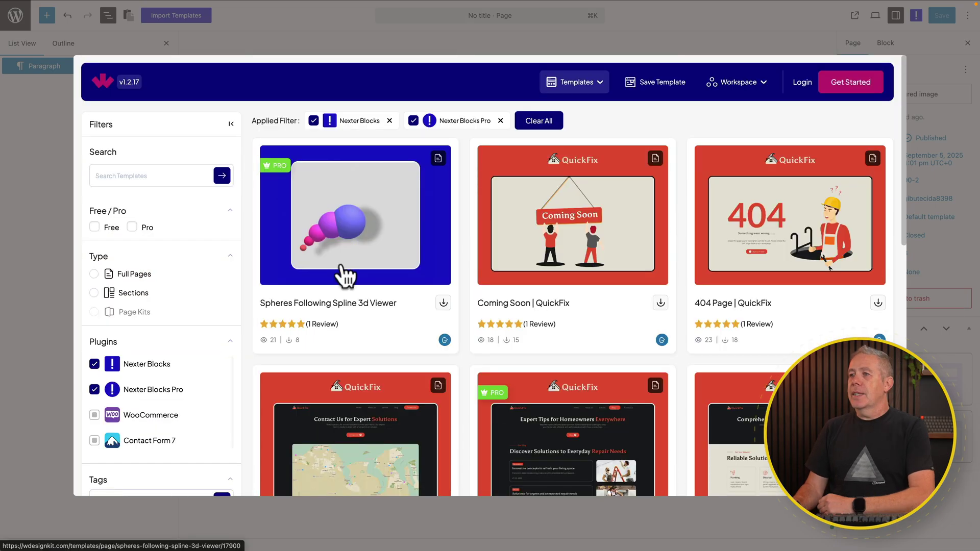
scroll(343, 274, down, 5)
scroll(346, 275, down, 7)
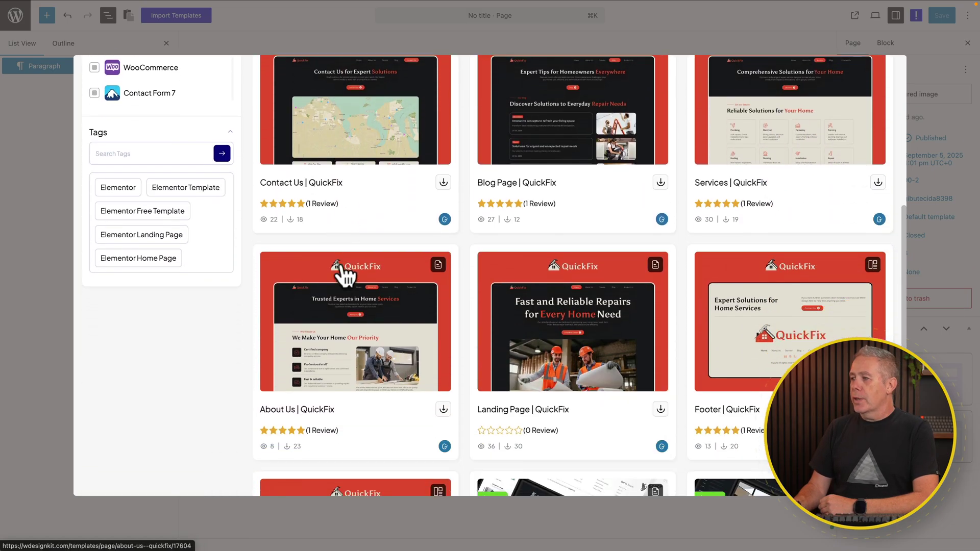
scroll(345, 276, down, 3)
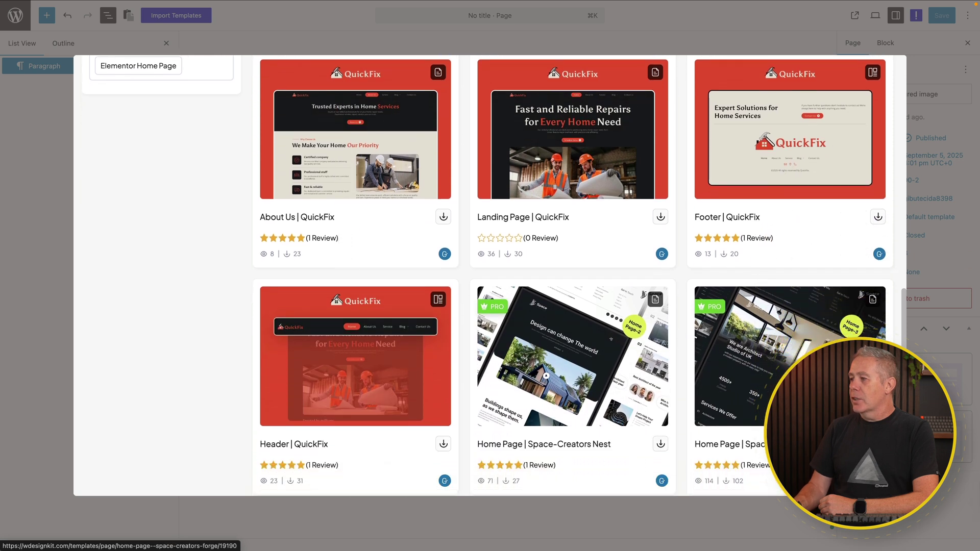
scroll(493, 276, down, 2)
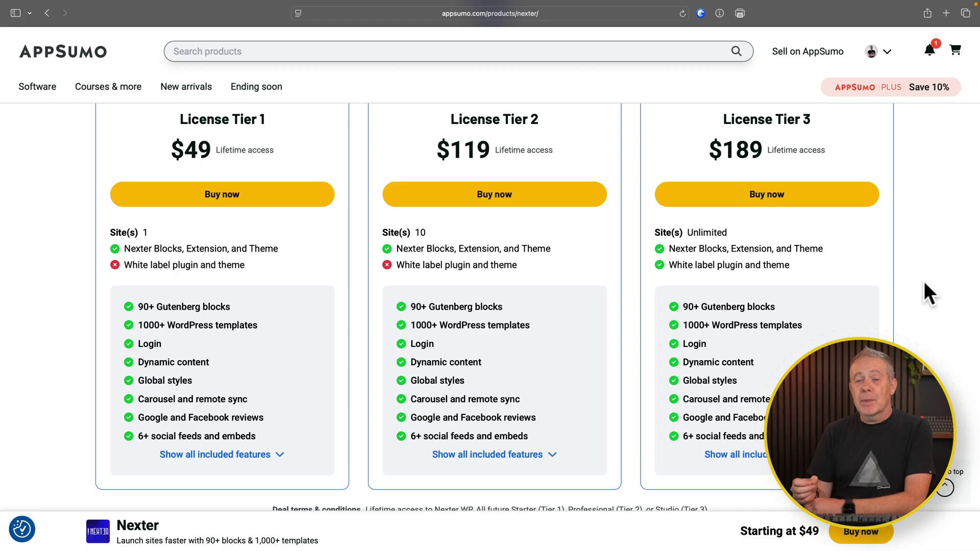
Scroll to the Nexter License Tier boxes priced $49, $119 and $189
scroll(925, 283, up, 1)
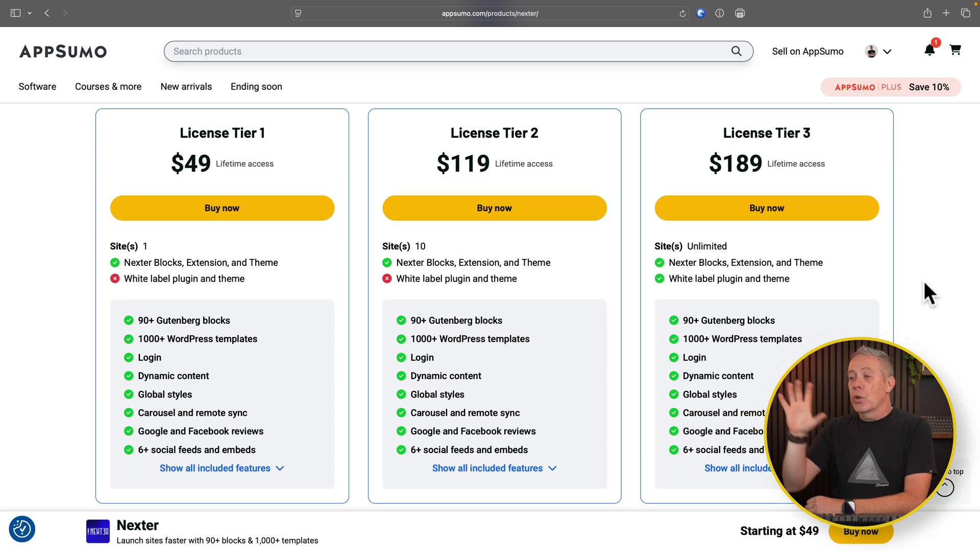
scroll(924, 283, up, 2)
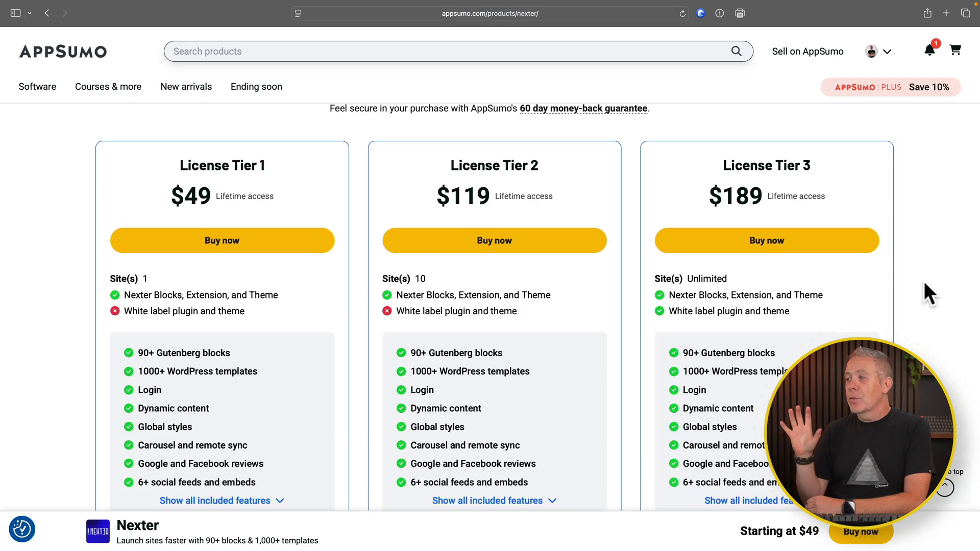